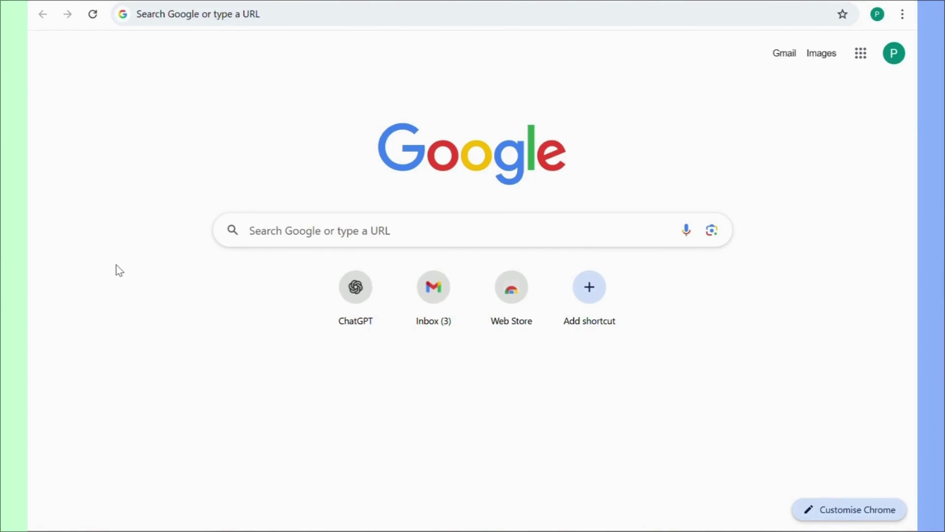
Search the web for "notebooklm" and go to the NotebookLM website
click(233, 21)
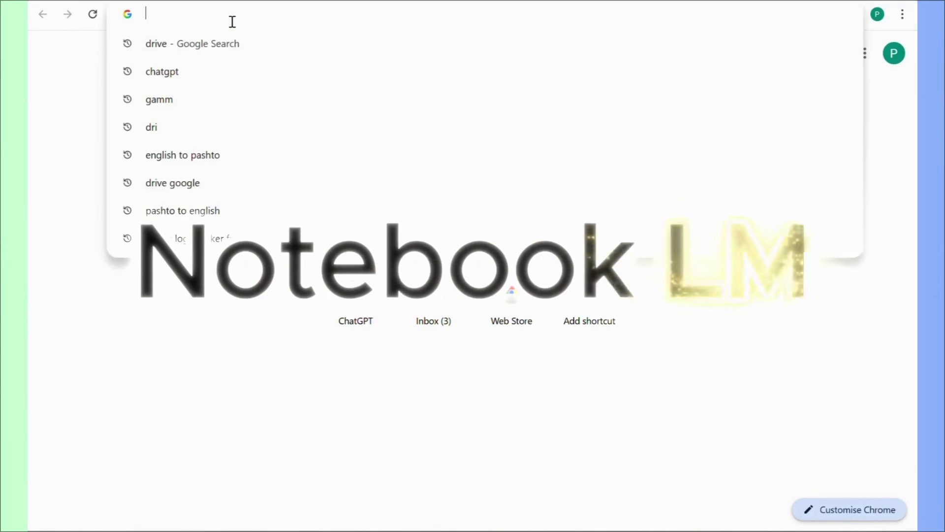
text(notebooklm)
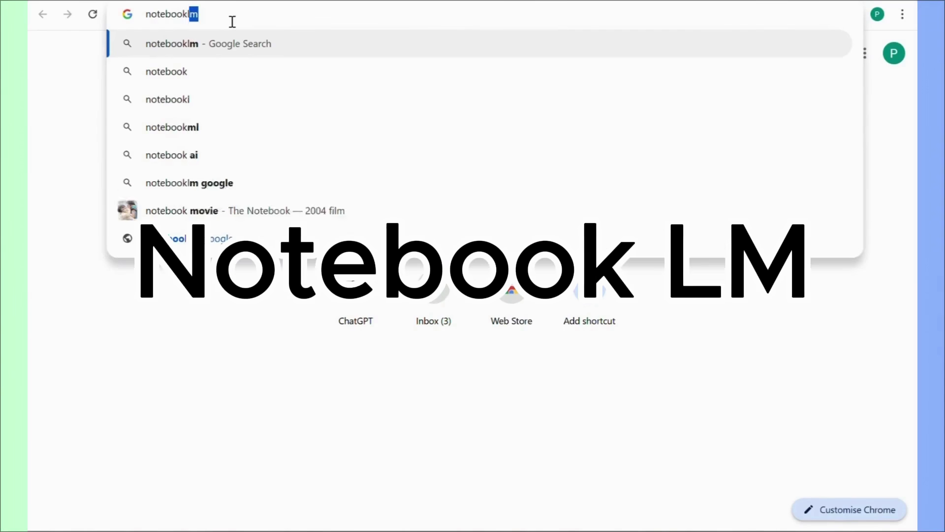
key(Return)
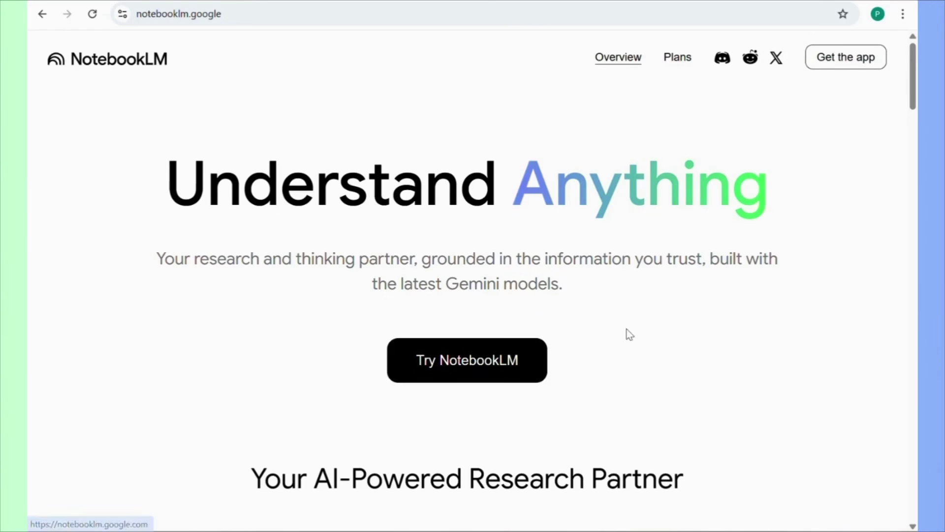
Launch NotebookLM from its overview page and accept the welcome notice without subscribing to email updates
scroll(629, 335, down, 7)
scroll(627, 333, down, 1)
scroll(360, 371, up, 2)
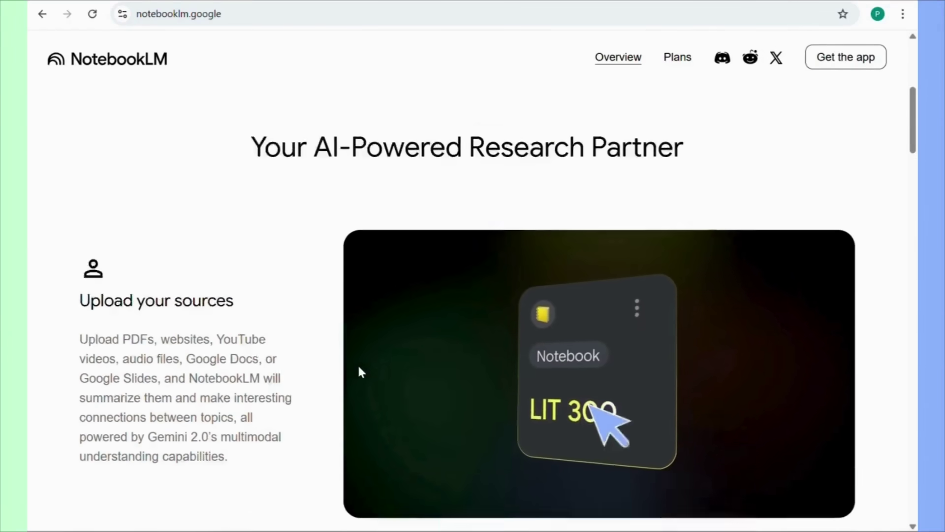
scroll(359, 372, up, 1)
scroll(284, 381, down, 1)
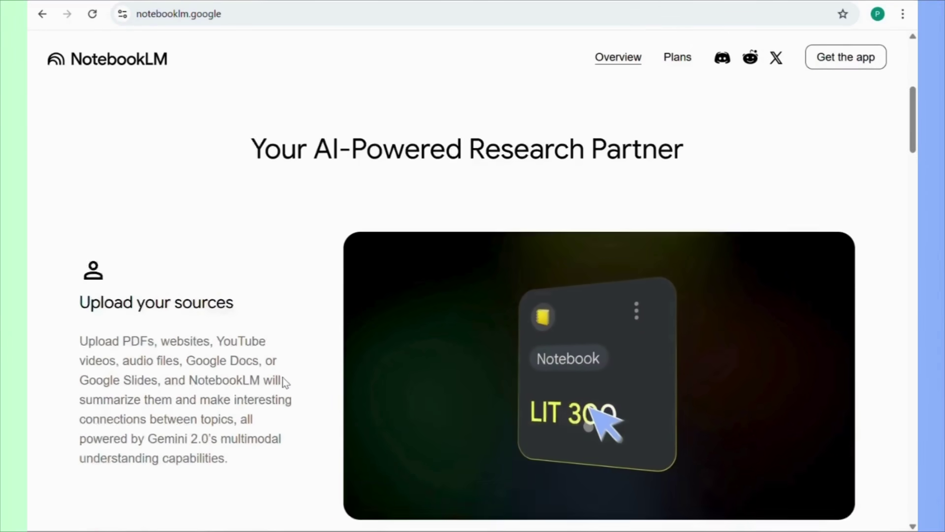
scroll(283, 379, down, 10)
scroll(359, 371, up, 16)
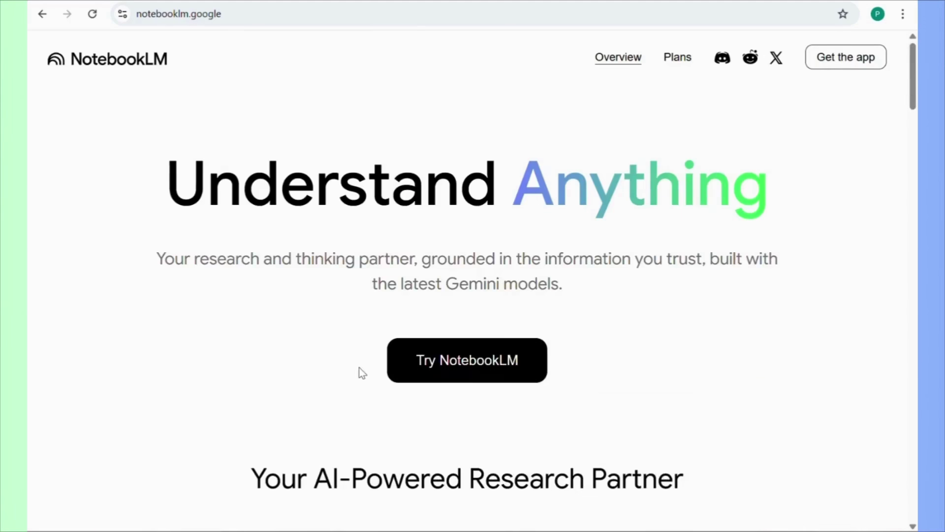
click(503, 368)
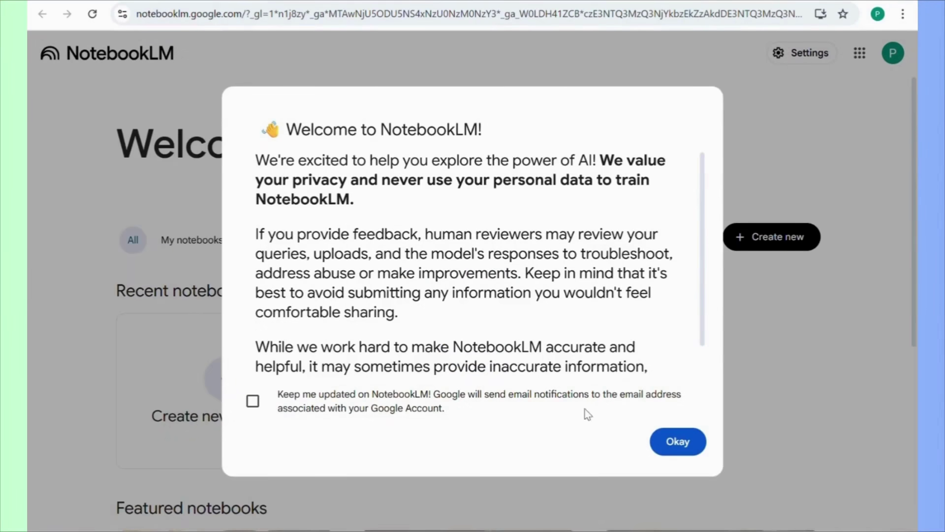
click(680, 442)
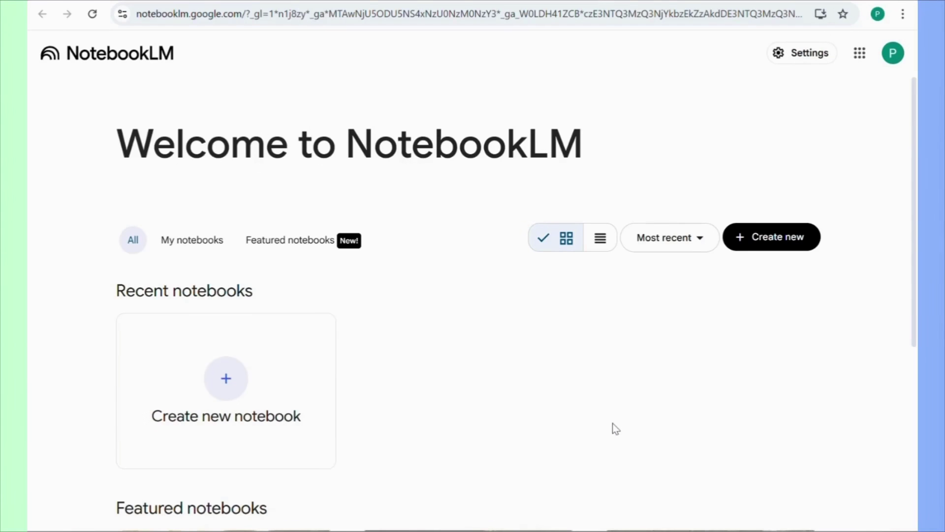
Create a new notebook and dismiss its Add sources dialog
scroll(522, 336, down, 5)
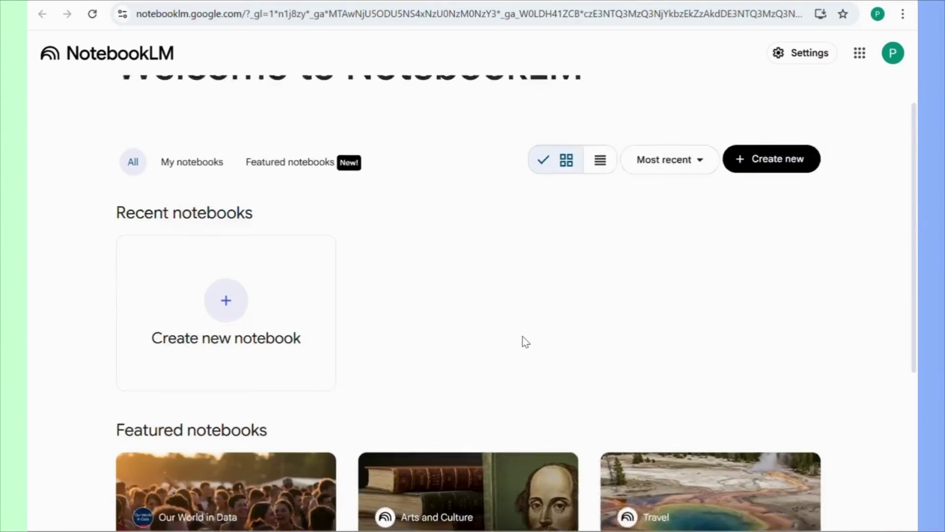
scroll(493, 354, up, 5)
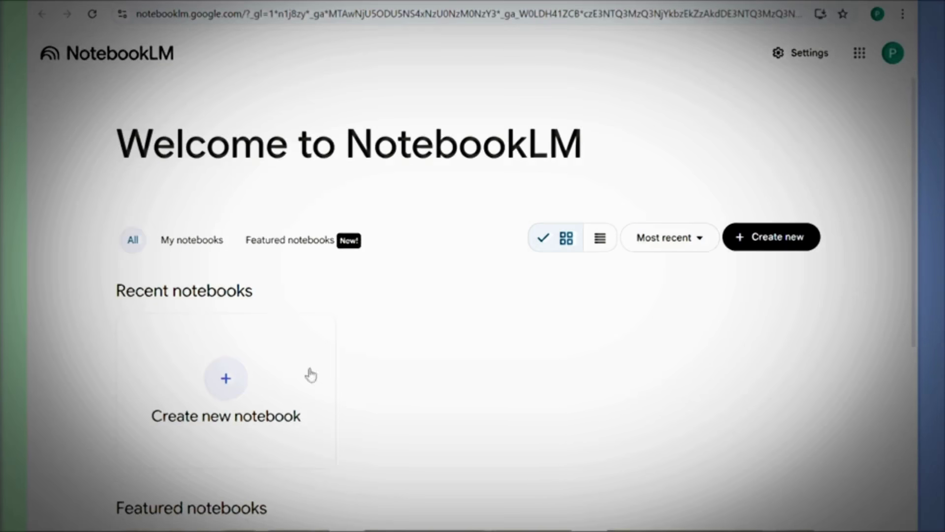
click(235, 378)
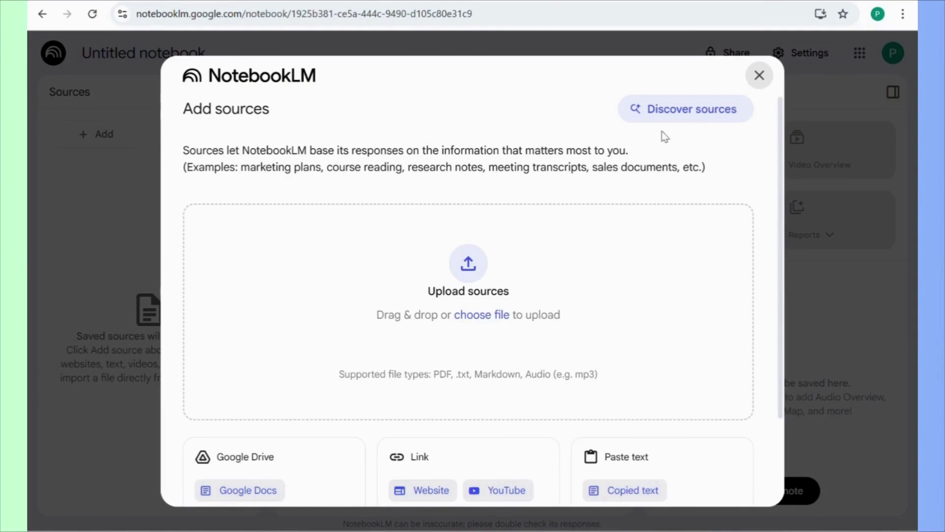
click(760, 75)
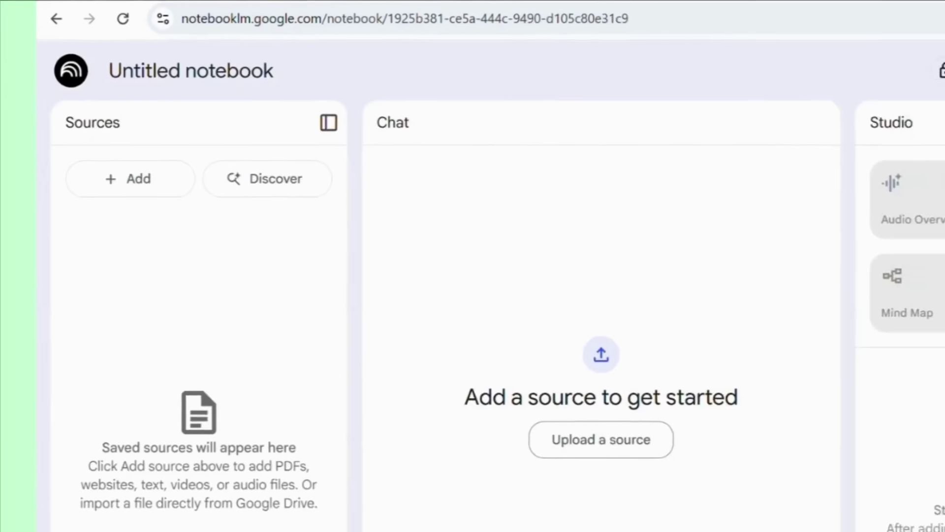
Rename the untitled notebook as "Impact of AI Era on Work Jobs"
click(239, 71)
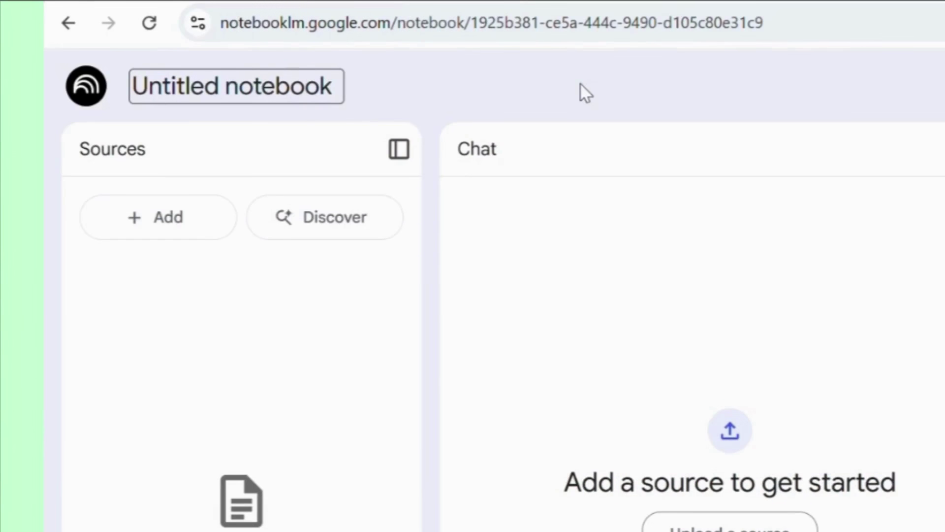
key(Right)
key(BackSpace)
key(BackSpace)
key(BackSpace)
key(BackSpace)
key(BackSpace)
key(BackSpace)
key(BackSpace)
key(BackSpace)
key(BackSpace)
key(BackSpace)
key(BackSpace)
key(BackSpace)
key(BackSpace)
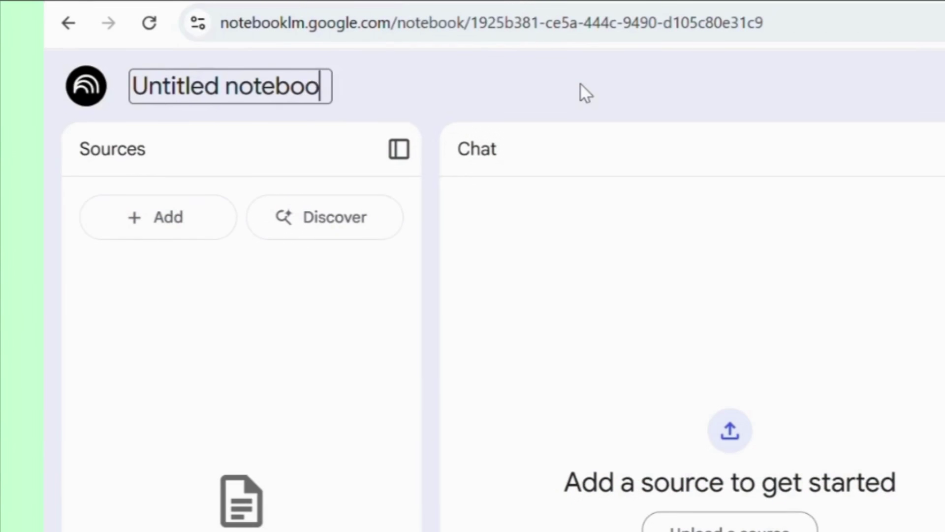
key(BackSpace)
key(BackSpace)
key(BackSpace)
key(BackSpace)
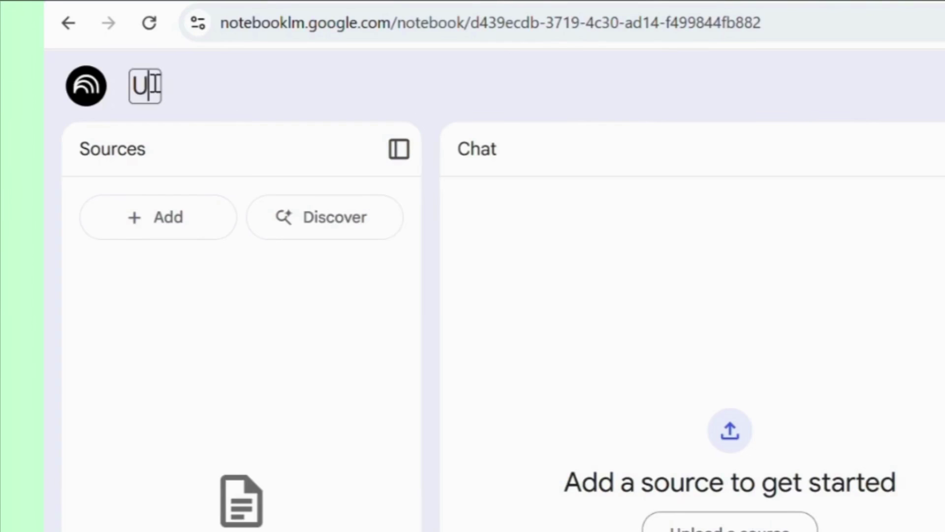
key(BackSpace)
text(Imp)
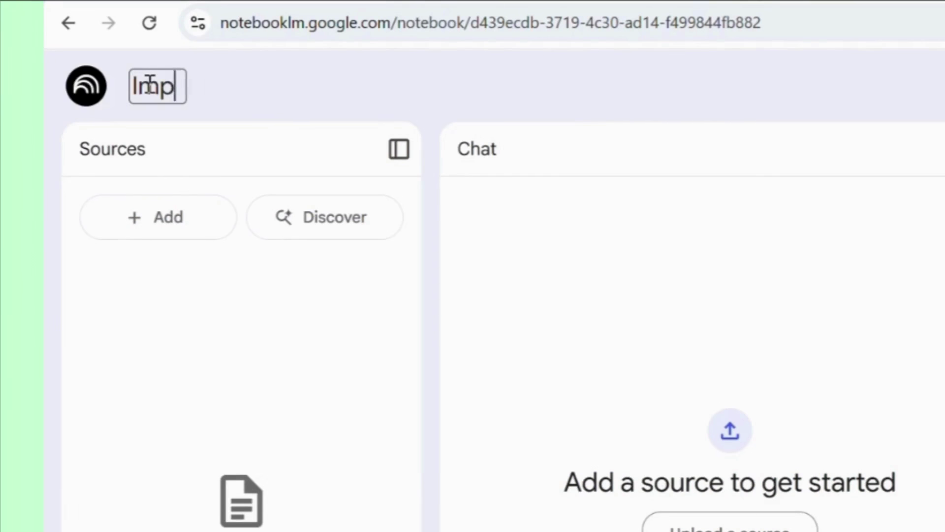
text(act of AI )
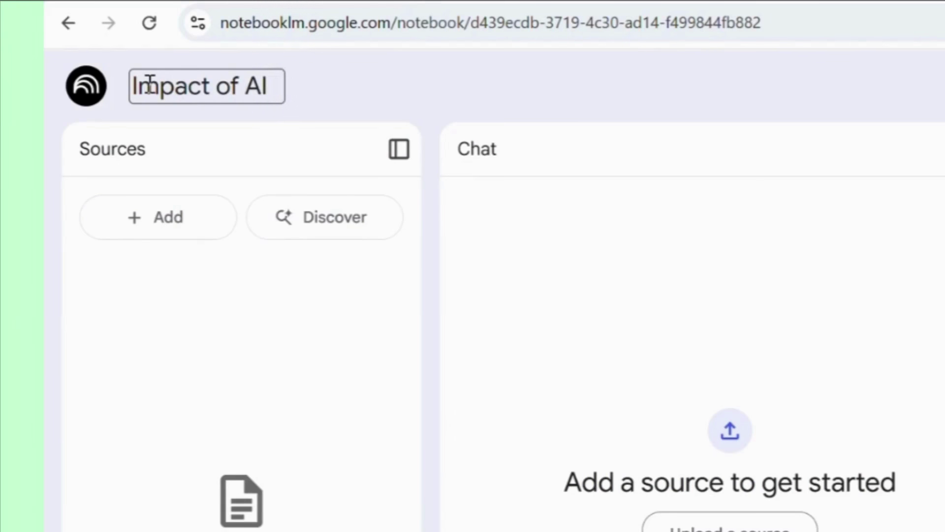
text(Era)
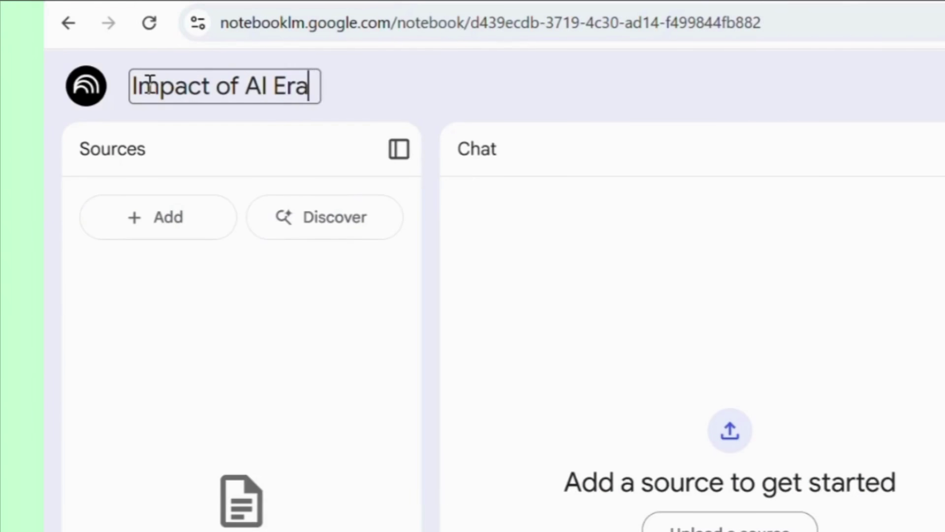
text( on Wo)
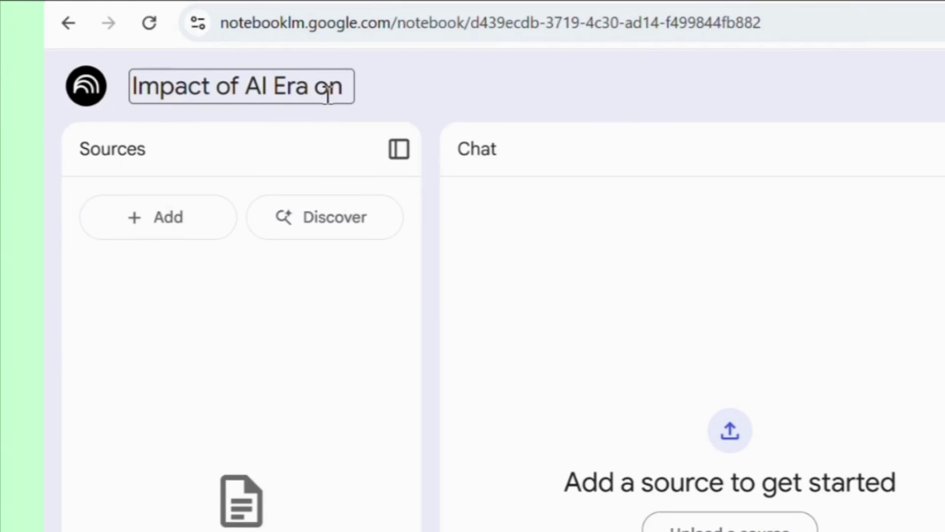
text(rk Jo)
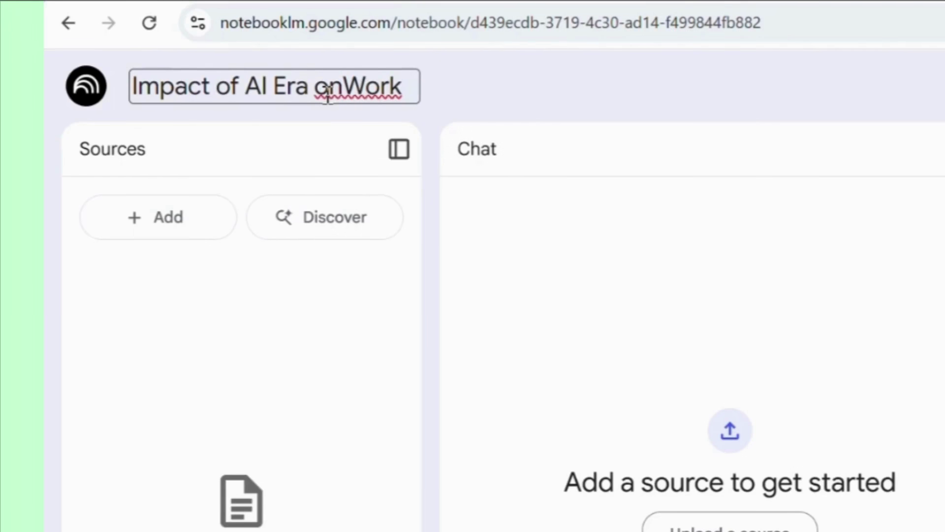
text(bs)
click(325, 84)
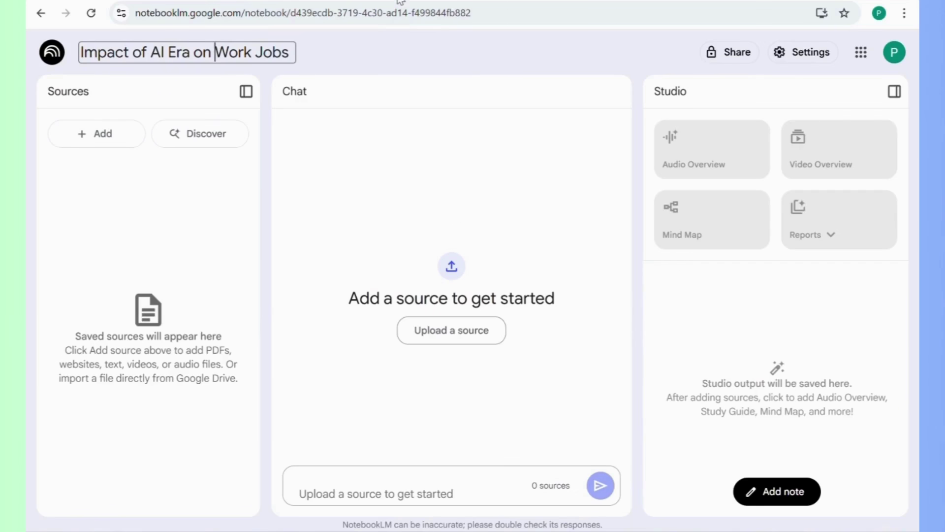
click(207, 169)
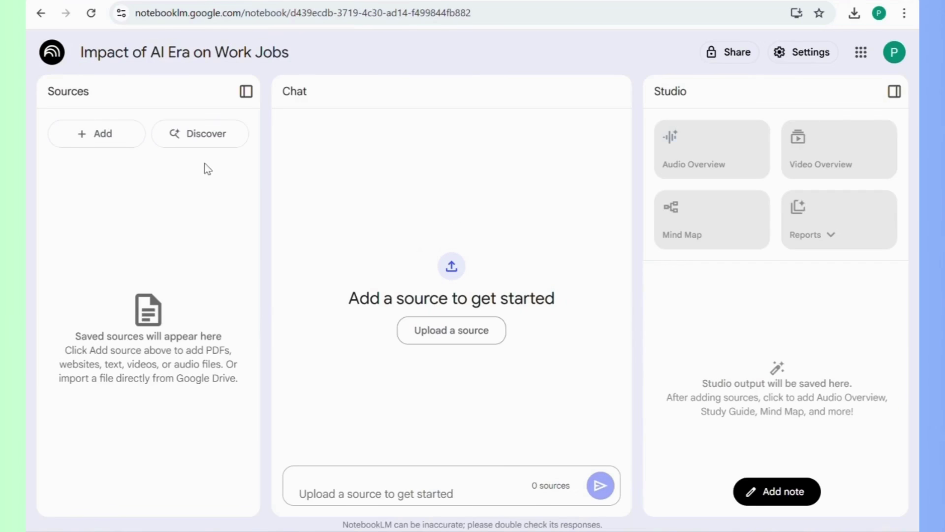
Upload the PDF WEF_Future_of_Jobs_Report_2025 from the Downloads folder as a source for the notebook
click(112, 135)
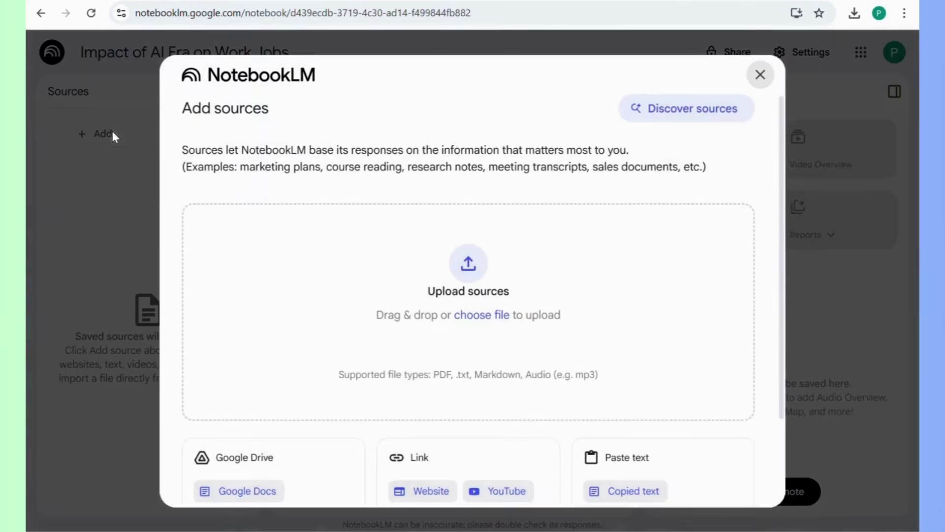
scroll(545, 386, down, 3)
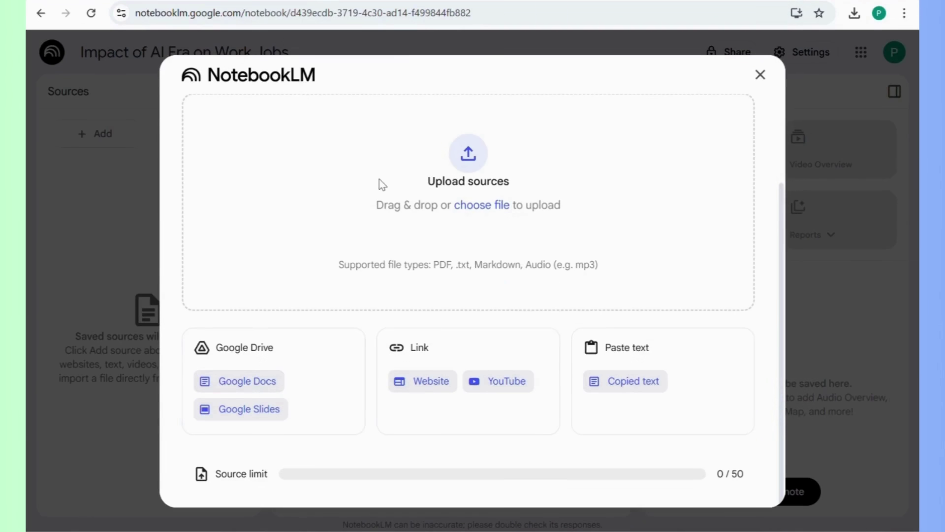
click(501, 211)
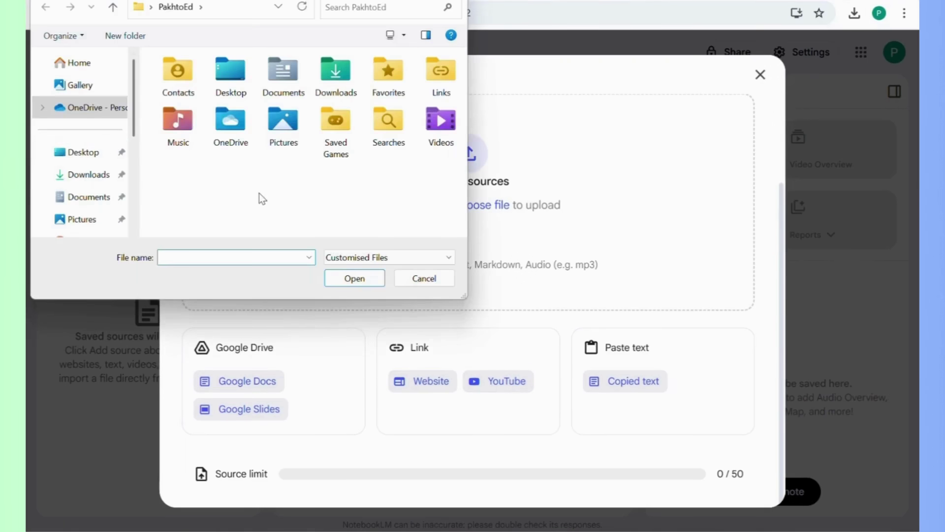
click(93, 174)
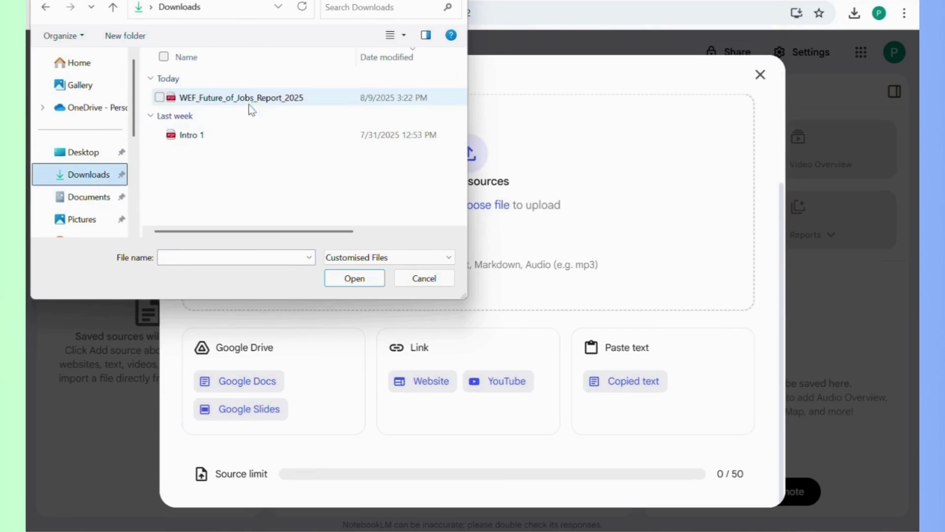
click(261, 101)
click(371, 281)
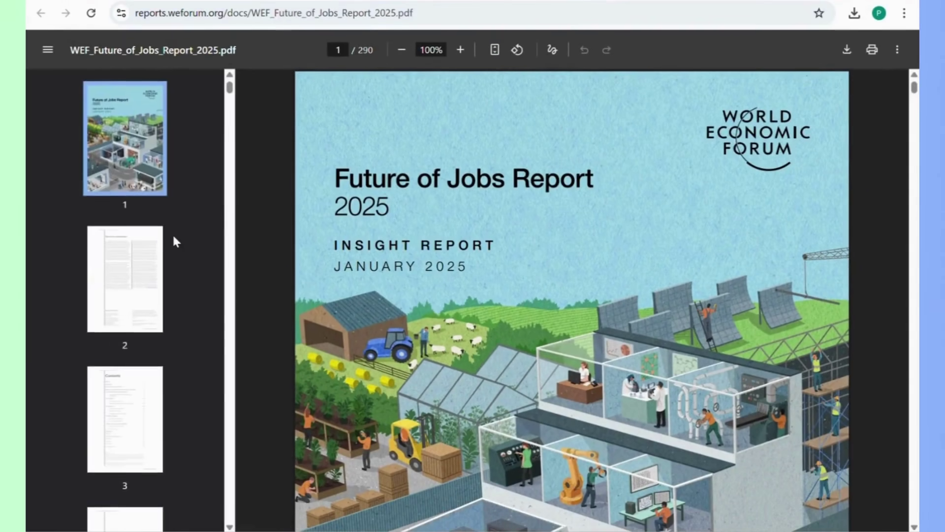
Look through the Future of Jobs Report PDF's page thumbnails and read the notebook's summary of that source
scroll(173, 239, down, 10)
scroll(174, 239, down, 10)
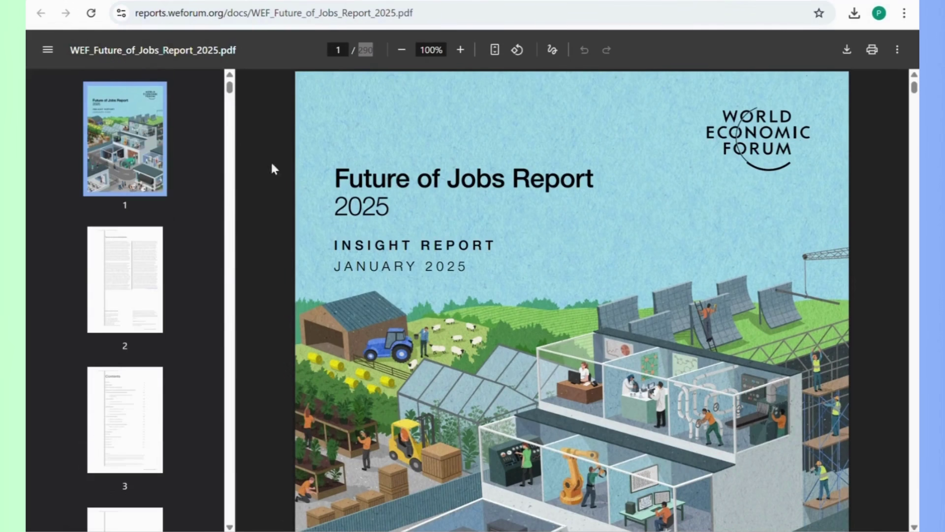
scroll(158, 324, down, 20)
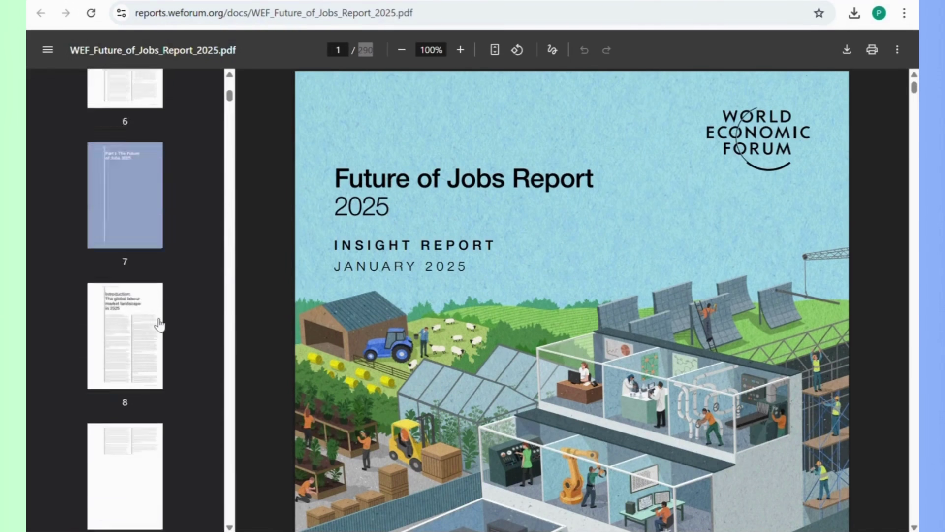
scroll(159, 320, down, 10)
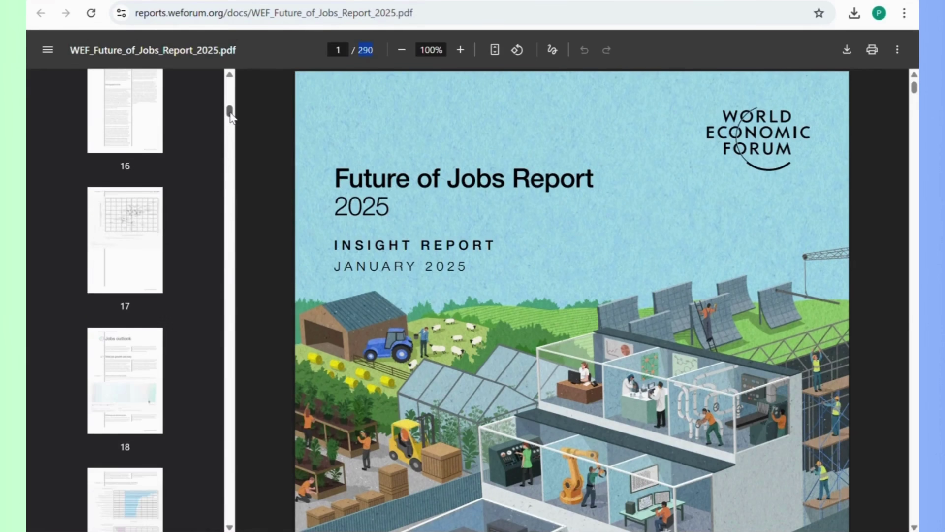
drag(228, 118, 244, 74)
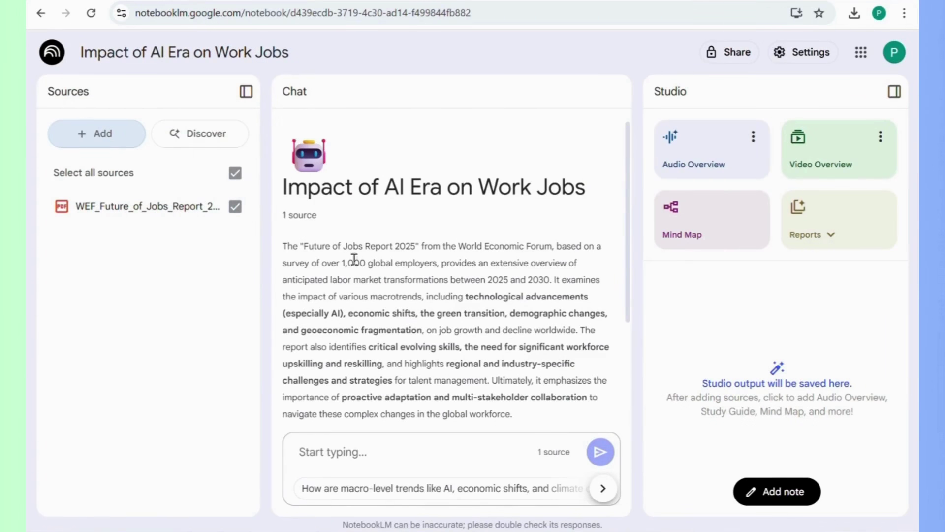
scroll(384, 305, down, 2)
scroll(382, 304, up, 2)
scroll(443, 315, down, 3)
scroll(439, 308, up, 2)
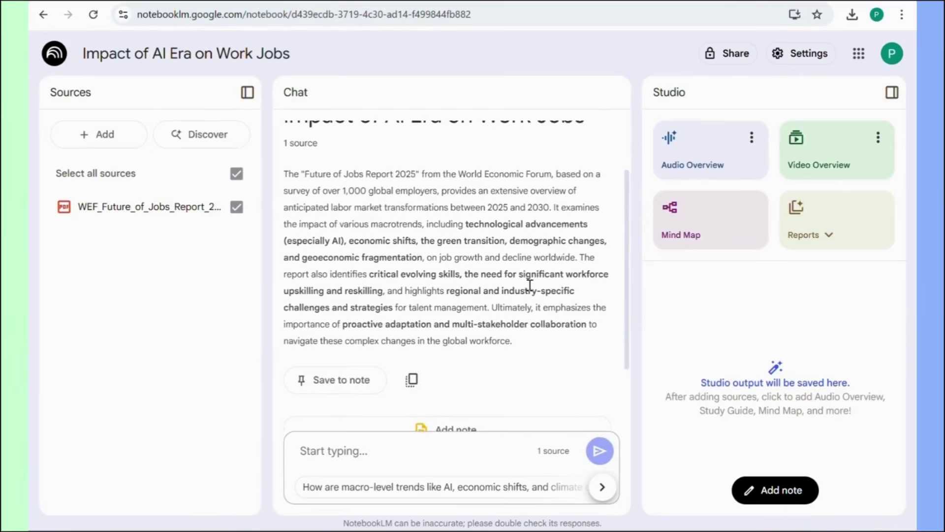
scroll(530, 285, up, 3)
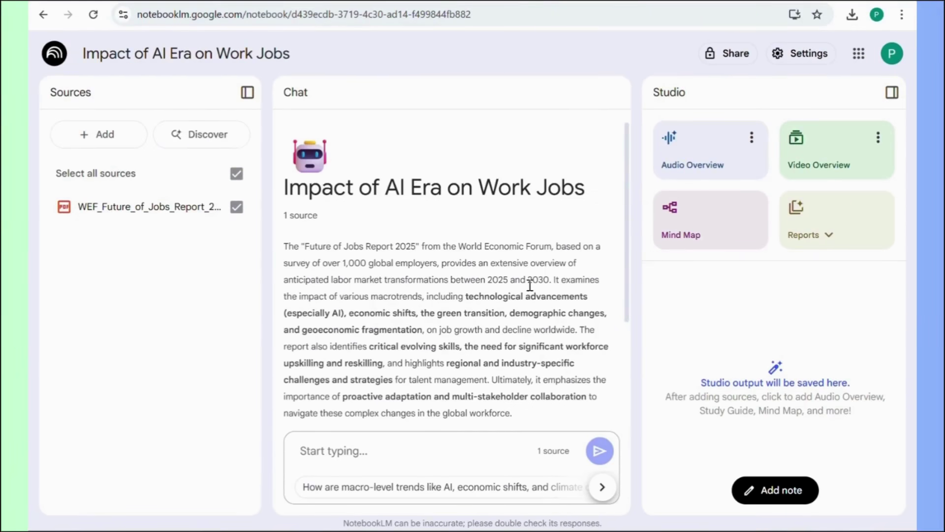
scroll(449, 345, down, 3)
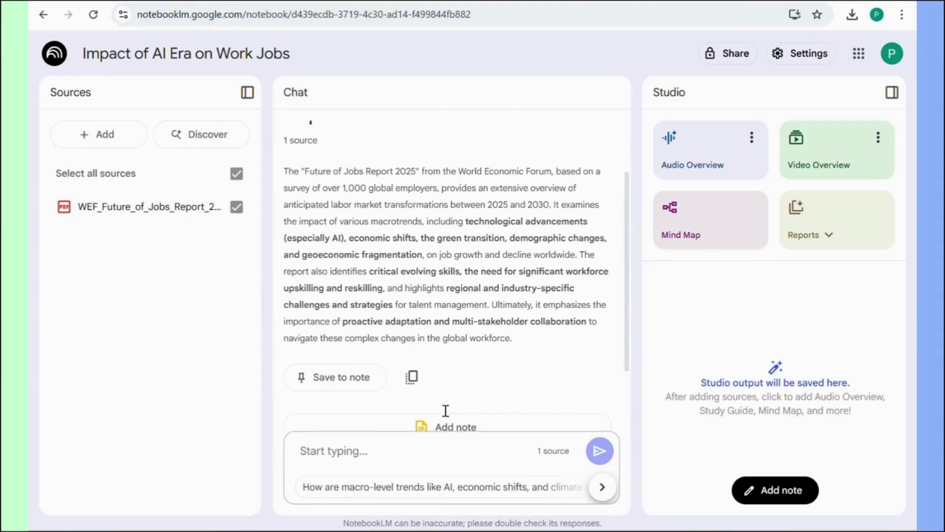
Ask the notebook chat "what are some of the best domains to start working in as per this report"
click(427, 443)
text(what are some of )
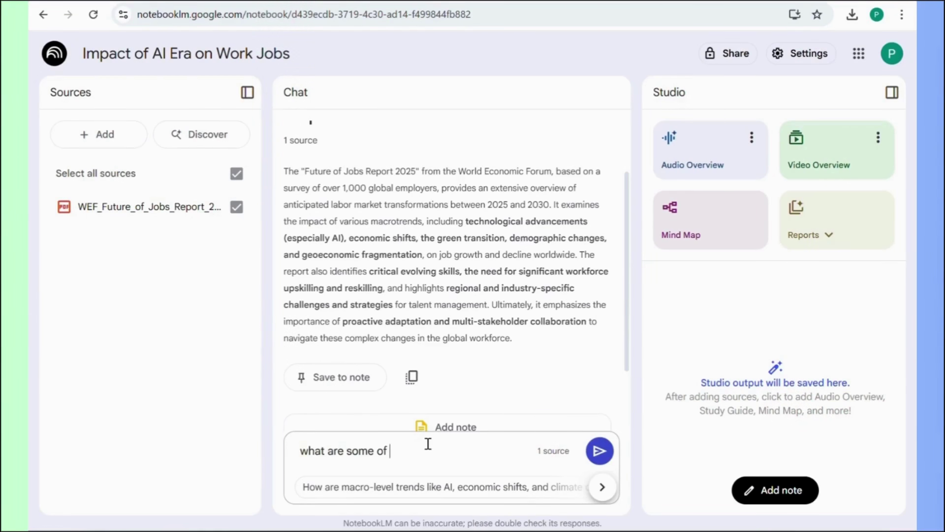
text(the best domains to)
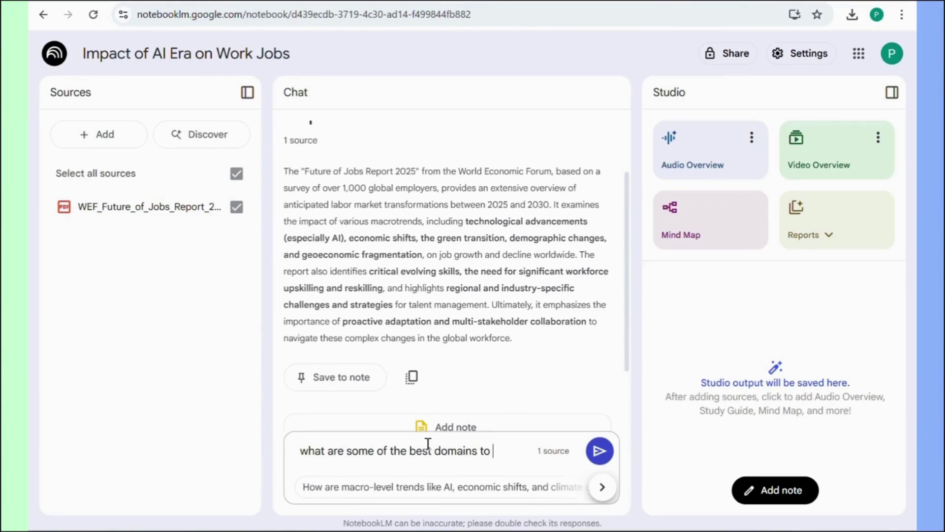
text(start working )
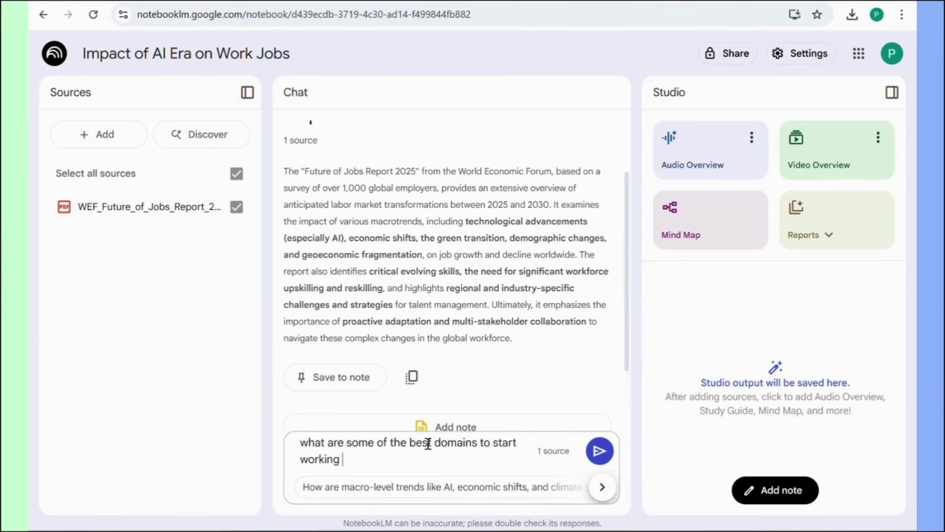
text(in as per this report)
key(Return)
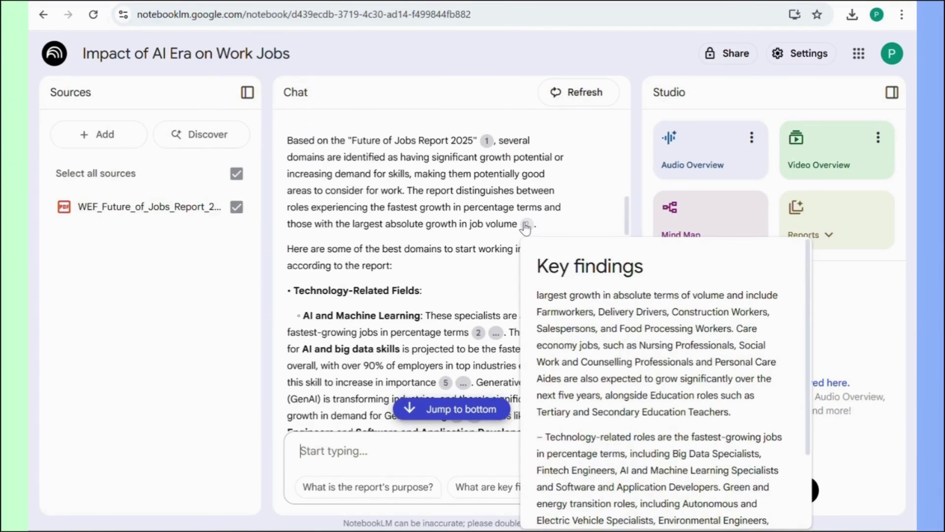
Check the cited Key findings passage in the source against the chat answer, and close the source view
click(527, 227)
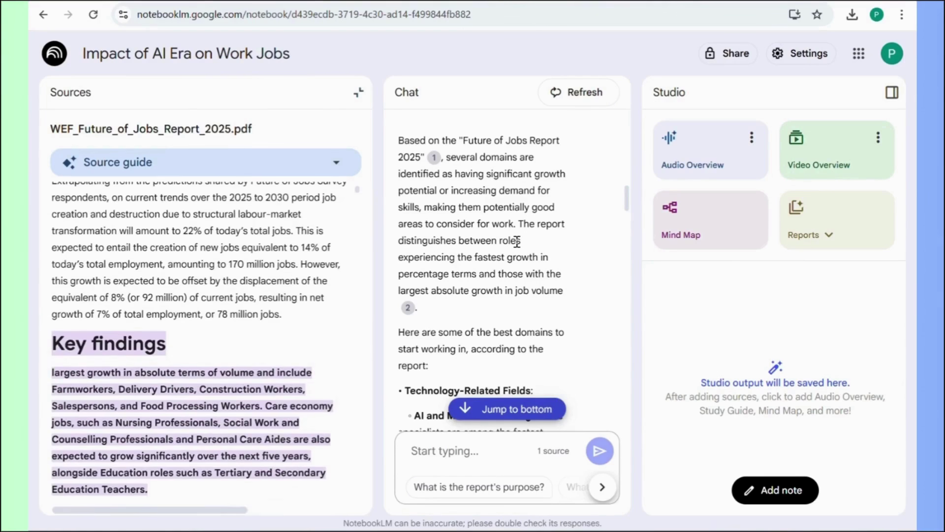
scroll(305, 279, down, 2)
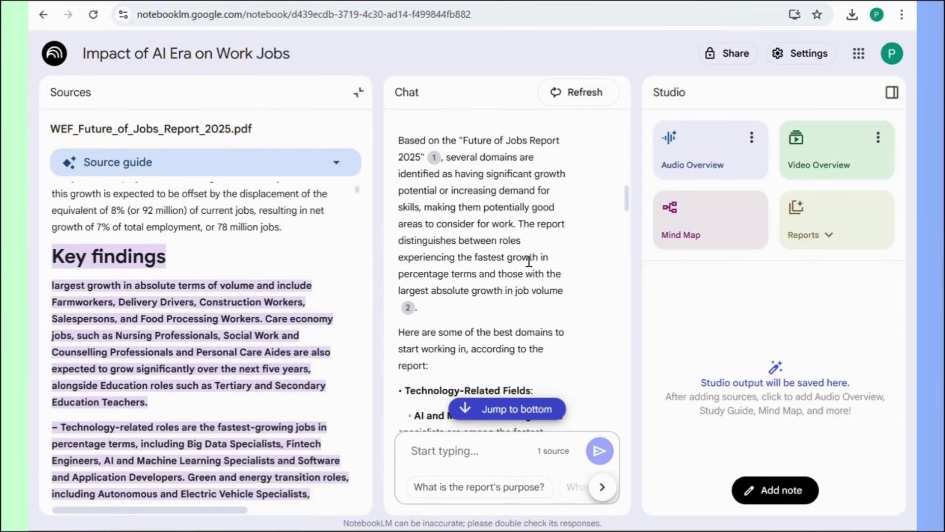
scroll(529, 261, up, 2)
scroll(473, 220, down, 3)
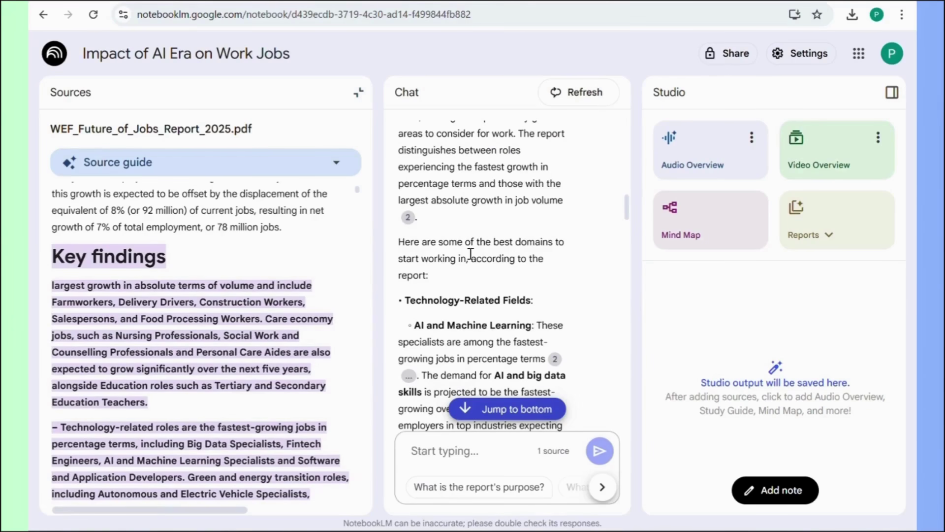
scroll(473, 296, down, 5)
scroll(152, 374, down, 7)
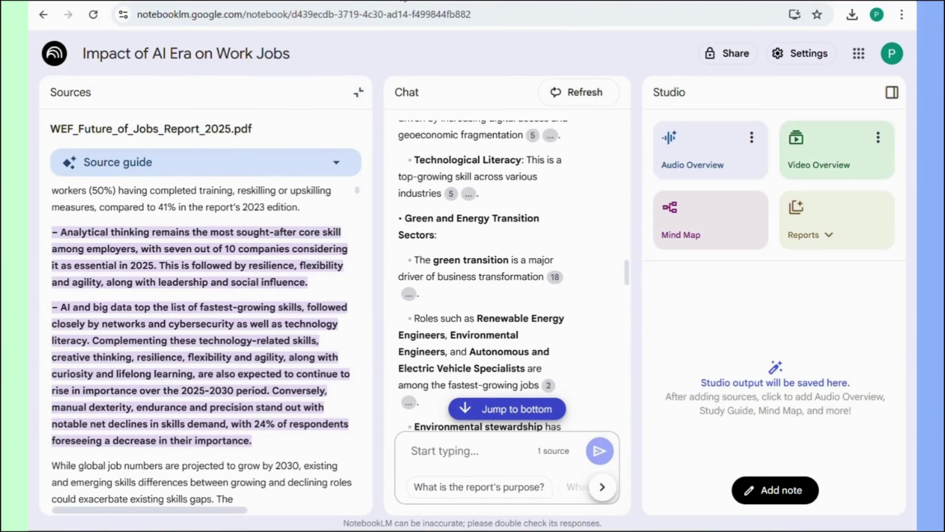
click(358, 92)
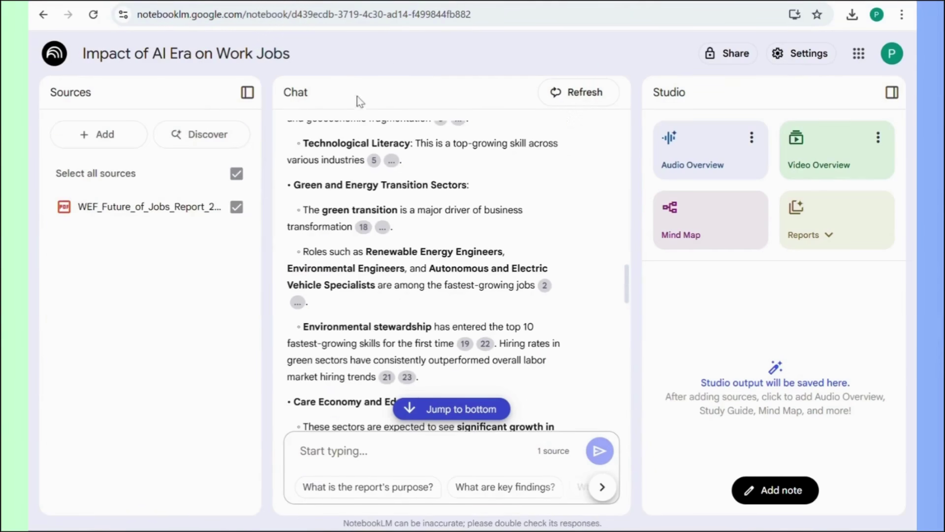
Read to the end of the answer about the best work domains and save it as a note
scroll(497, 316, down, 10)
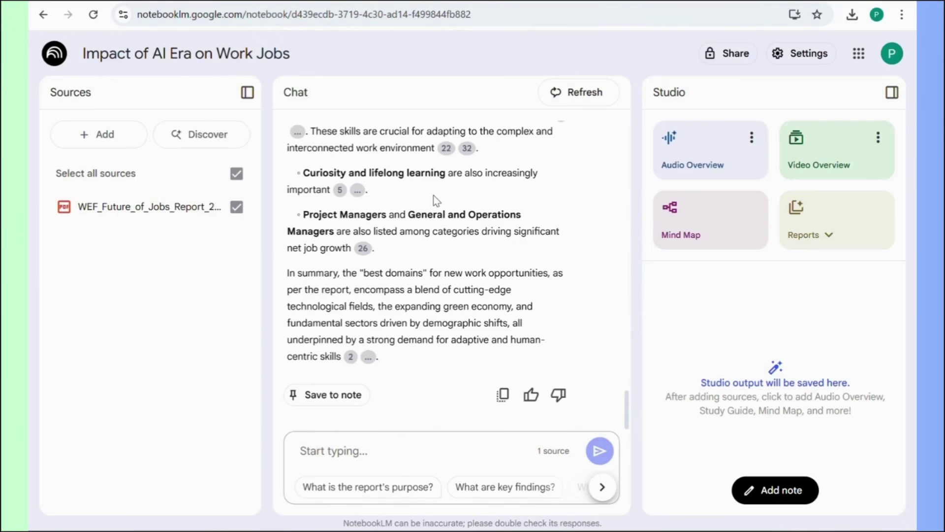
click(347, 396)
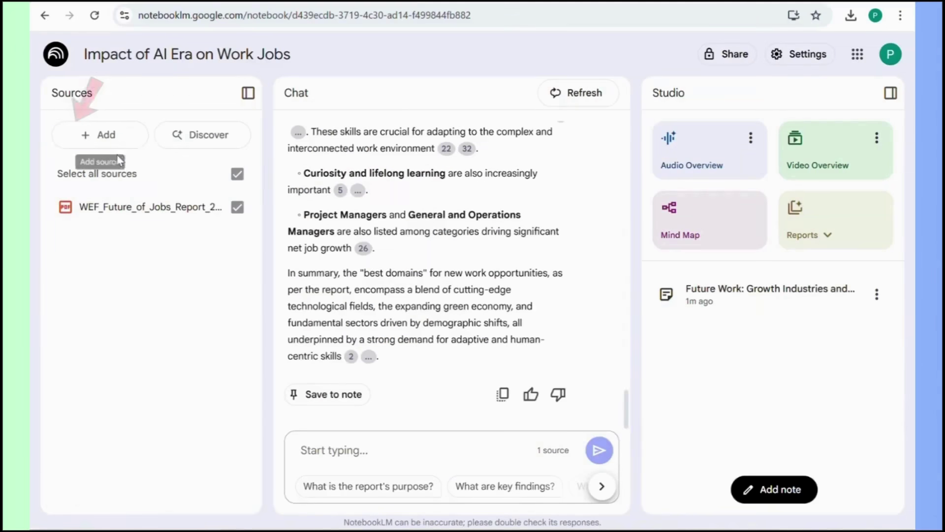
Add the copied pewresearch.org URL on workers' views of AI use in the workplace as a website source, and deselect it
click(105, 133)
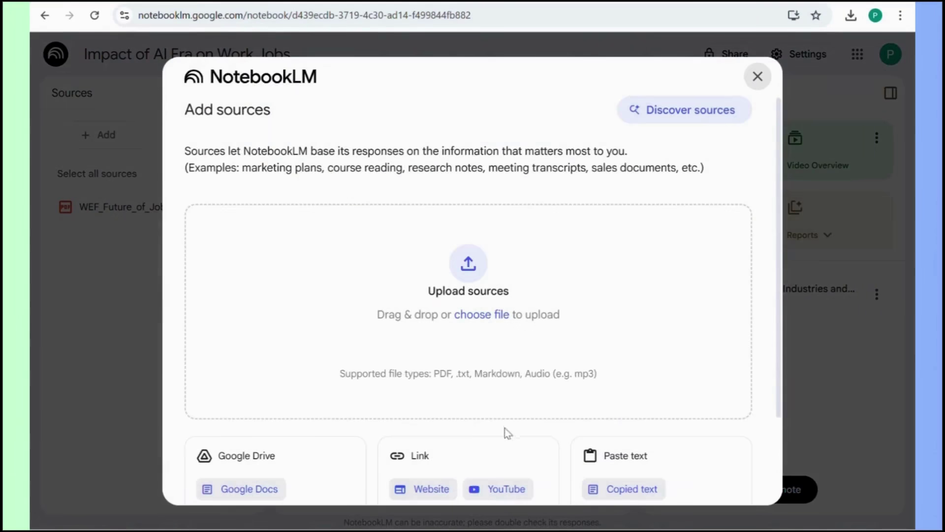
click(422, 487)
click(327, 259)
key(ctrl+v)
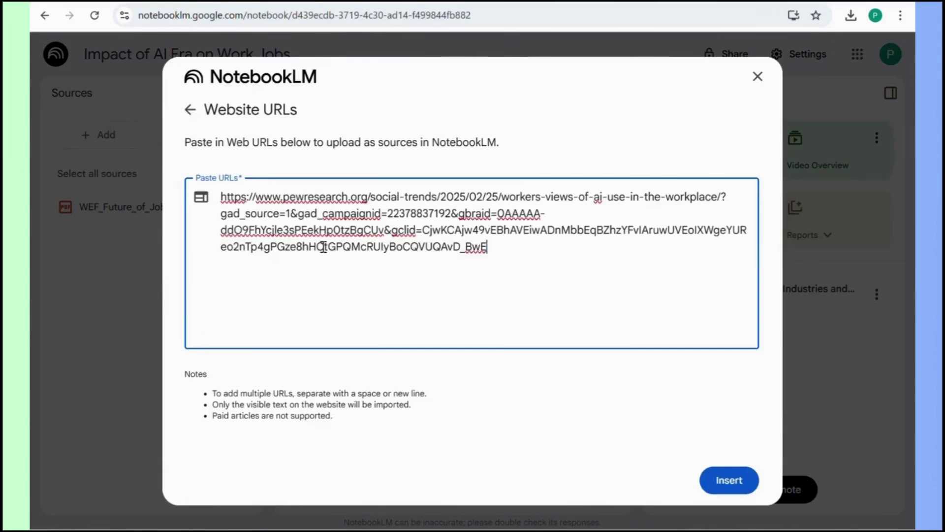
click(729, 480)
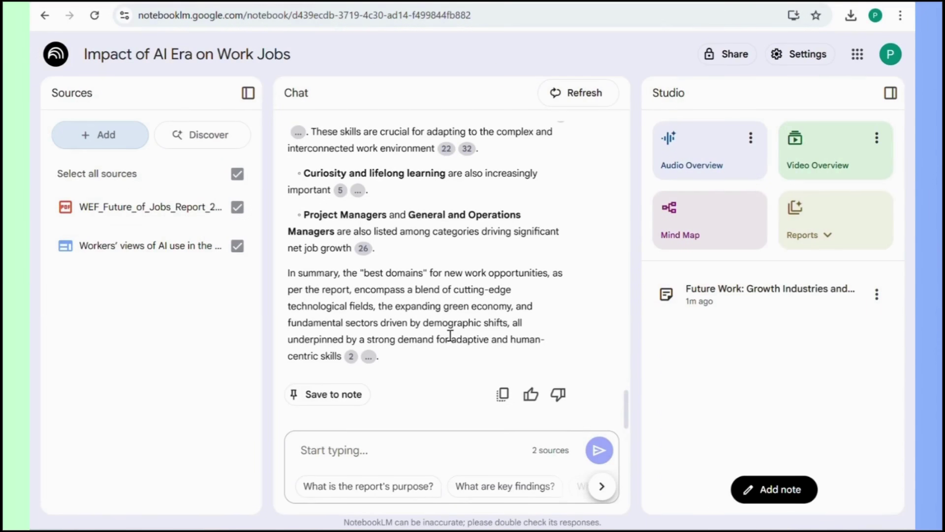
click(237, 246)
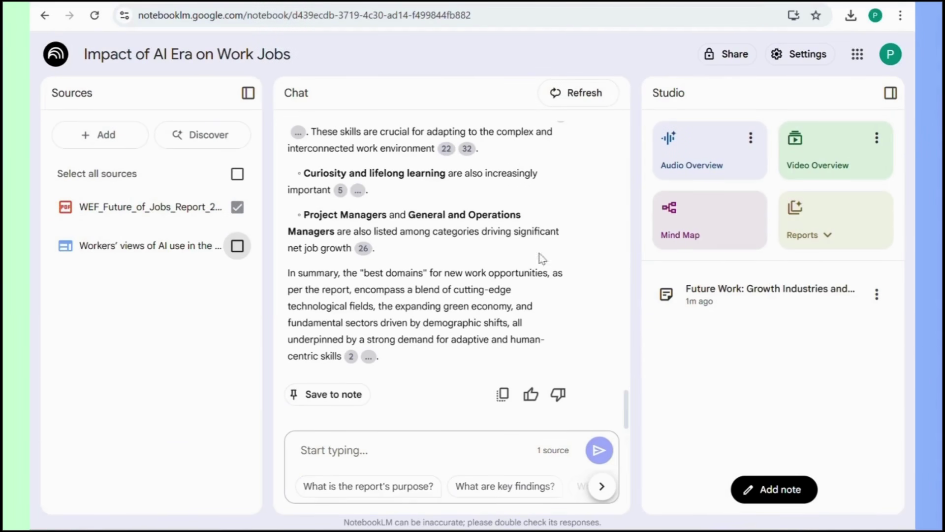
scroll(435, 270, up, 15)
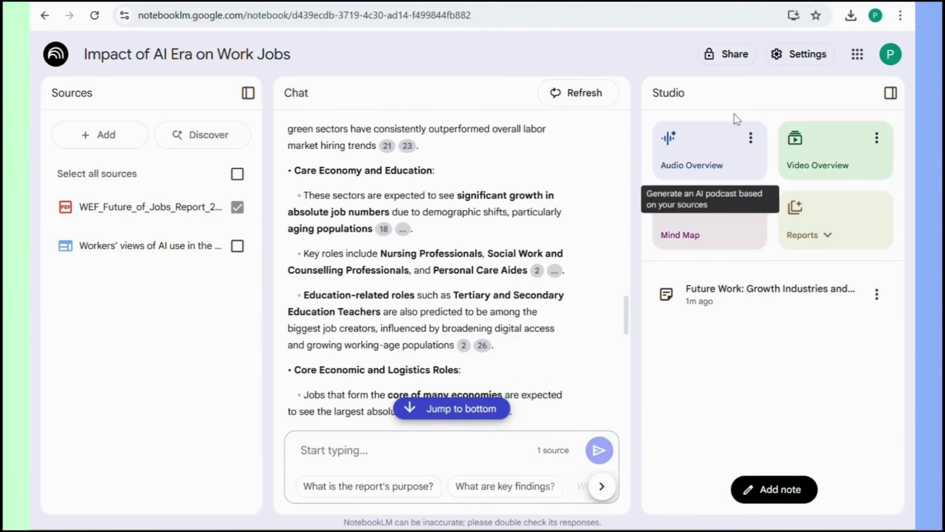
scroll(462, 225, up, 5)
scroll(463, 224, up, 2)
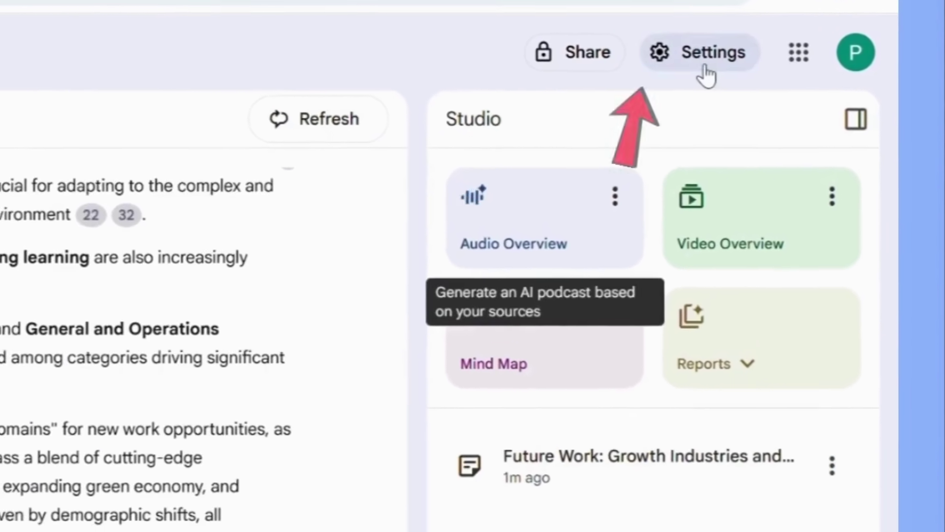
Set the notebook's output language to پښتو (Pashto) and save the setting
click(709, 58)
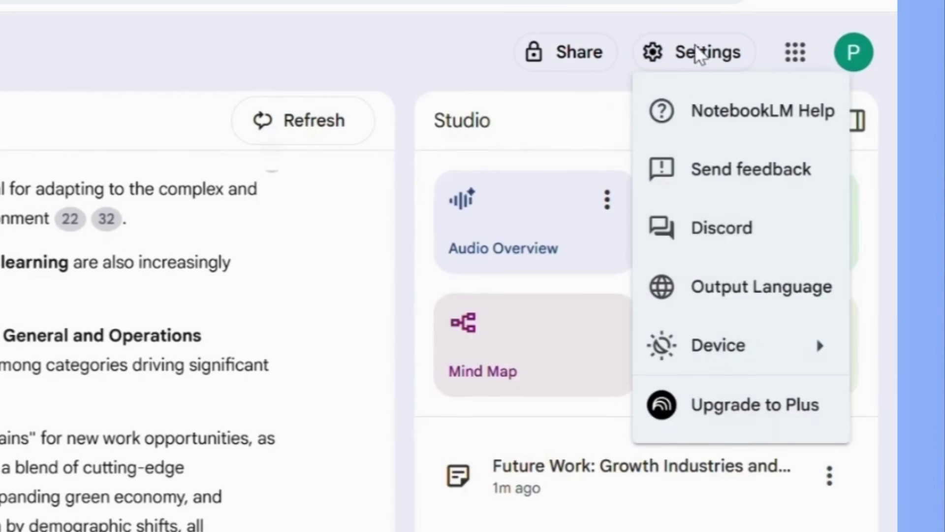
click(754, 301)
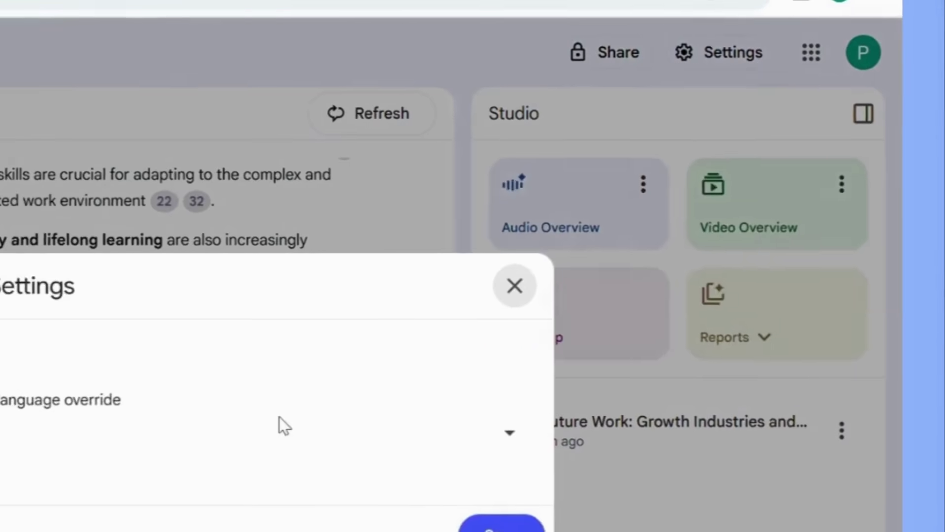
click(91, 470)
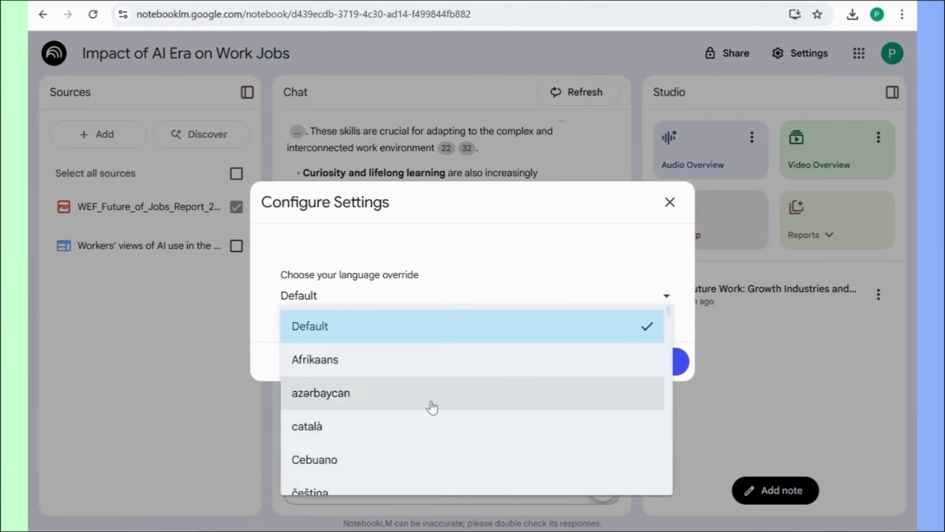
scroll(431, 406, down, 10)
scroll(431, 407, down, 6)
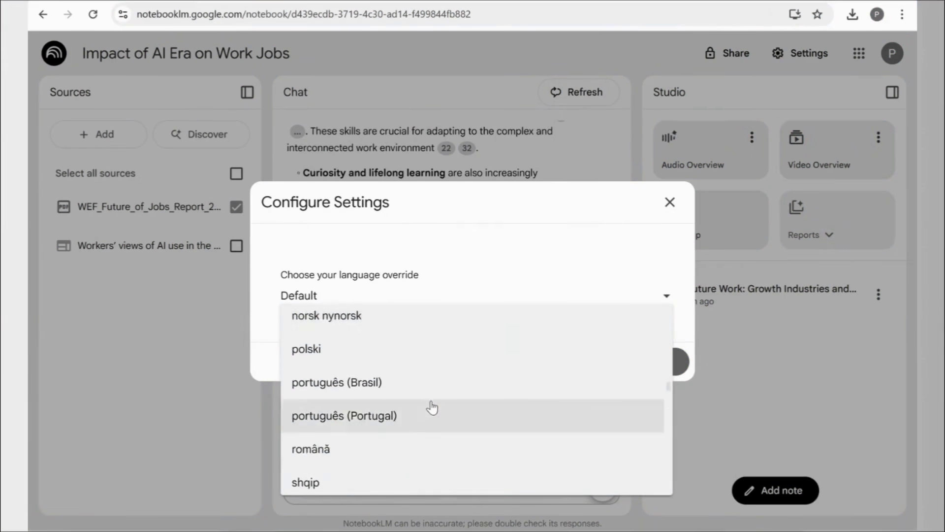
scroll(431, 407, down, 12)
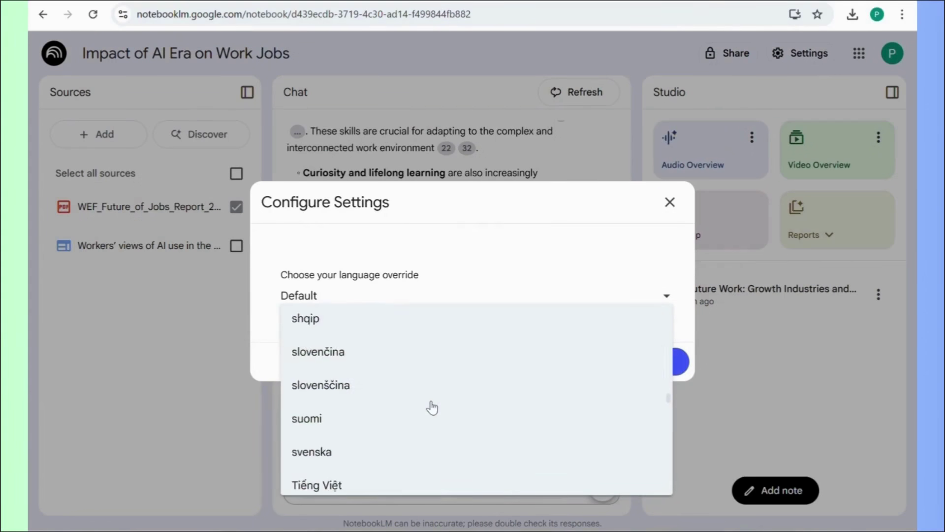
scroll(432, 407, down, 1)
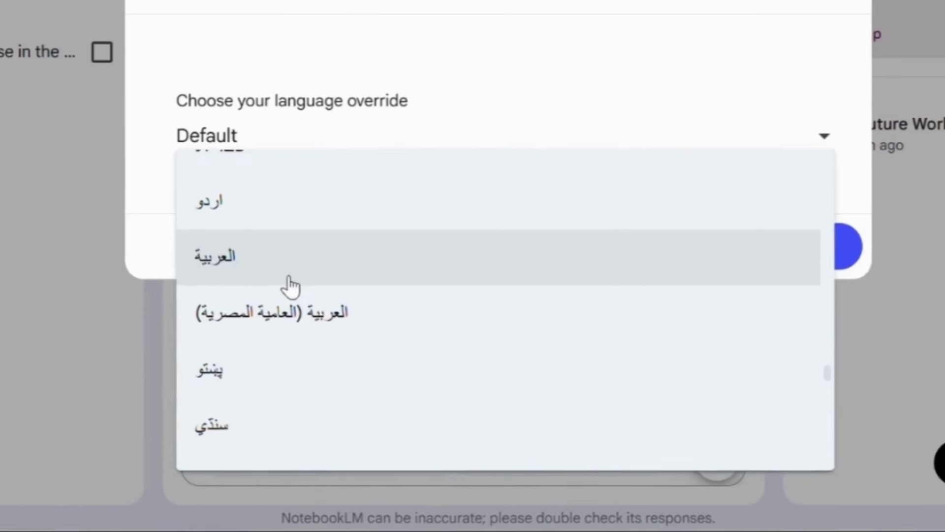
click(302, 373)
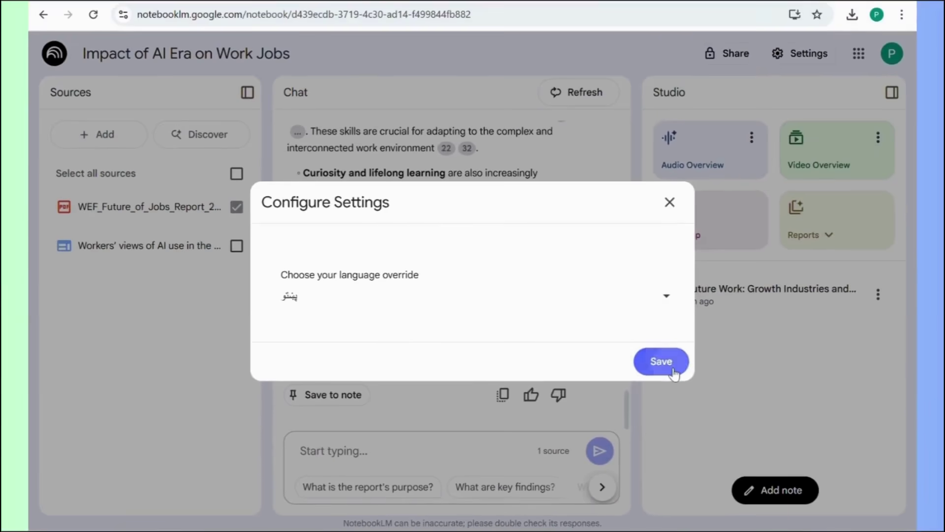
click(691, 358)
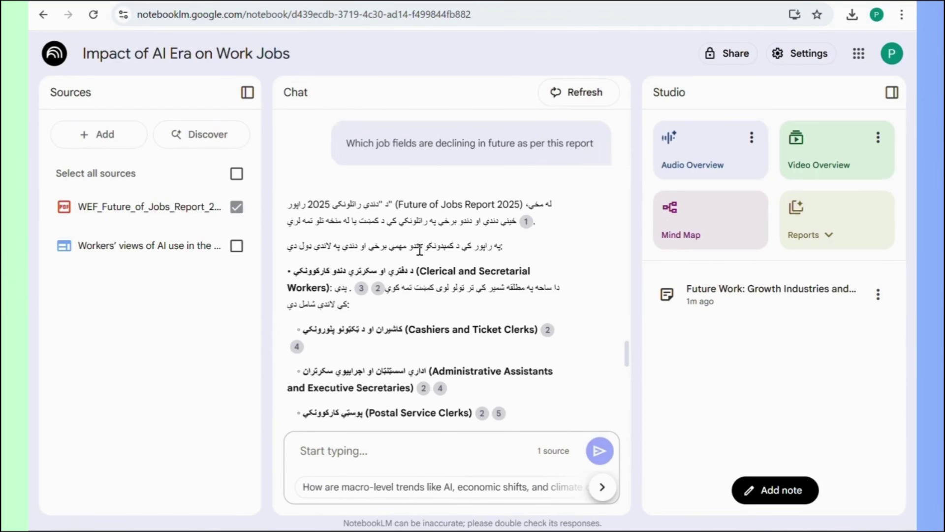
Read through the Pashto answer about which job fields are declining according to the report
scroll(420, 250, down, 5)
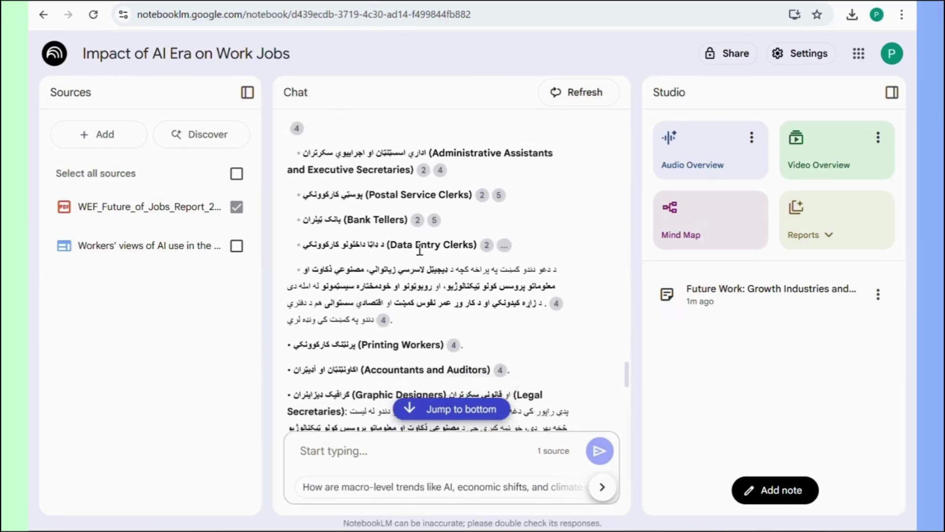
scroll(419, 251, down, 4)
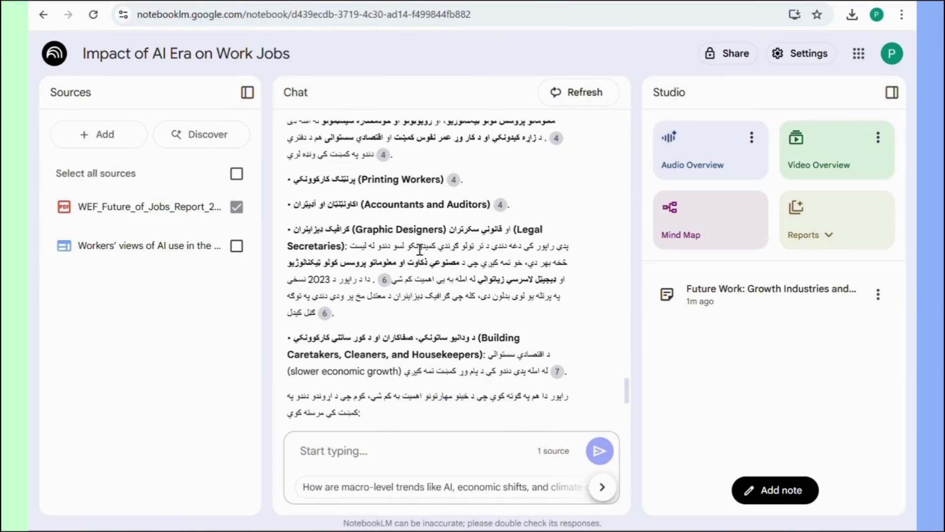
scroll(419, 251, down, 6)
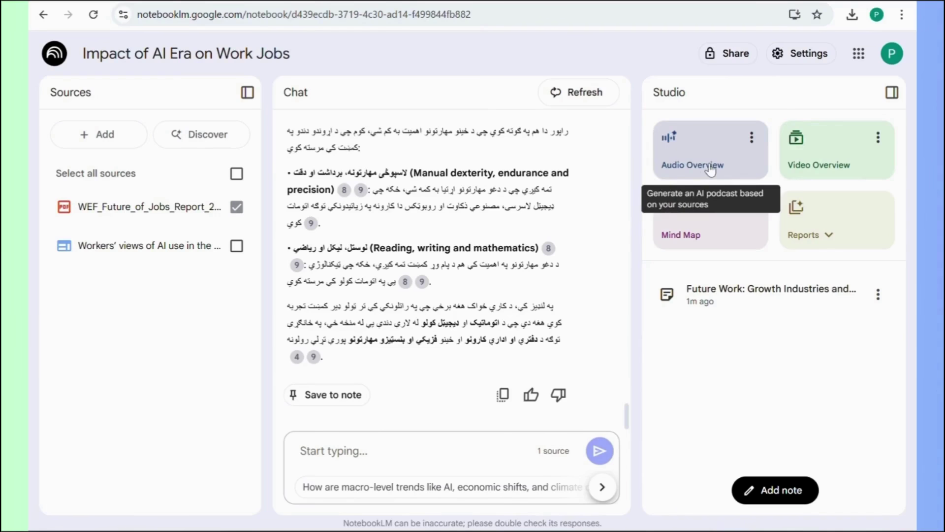
scroll(416, 262, up, 1)
scroll(416, 262, up, 5)
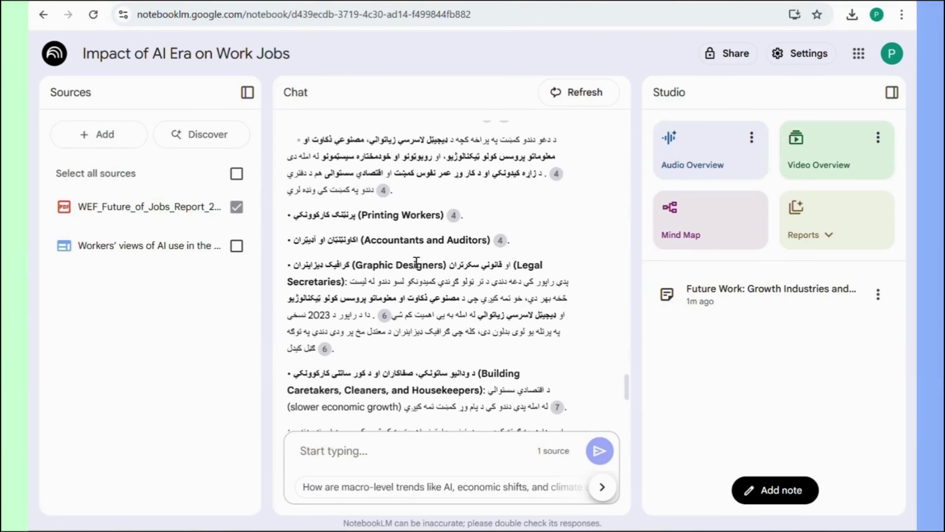
scroll(416, 263, up, 2)
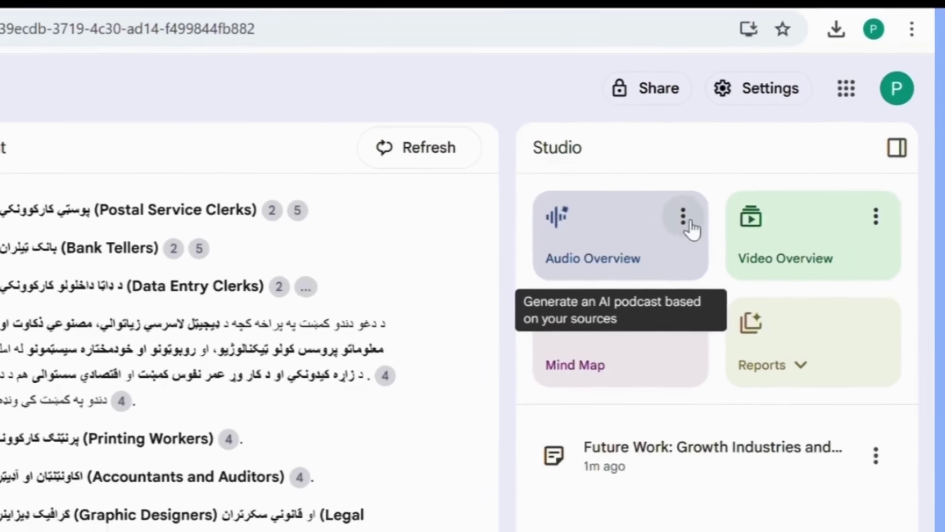
Generate an Audio Overview from the selected WEF report source without customizing it
click(689, 221)
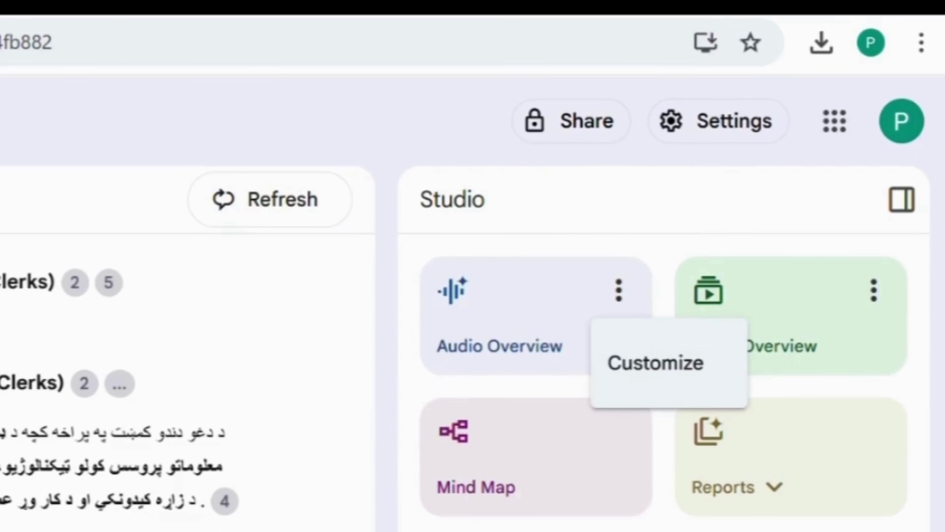
key(Escape)
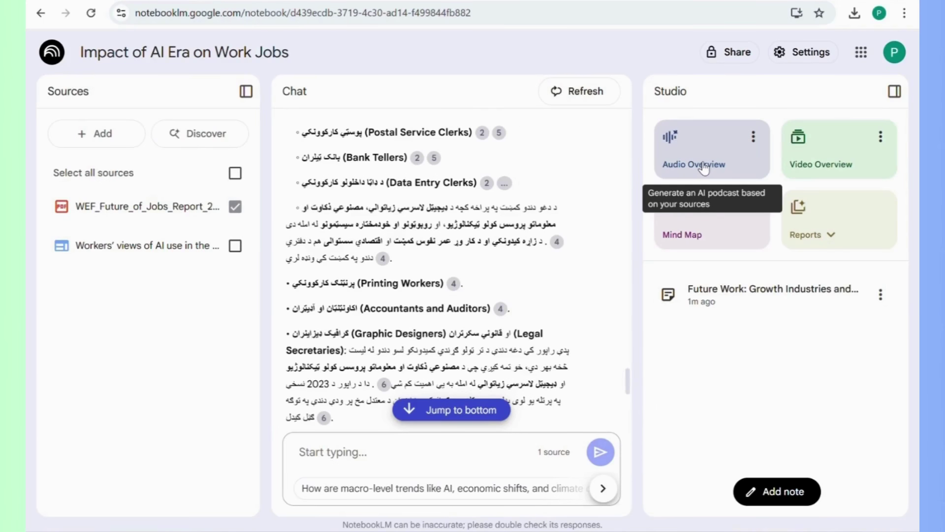
click(794, 59)
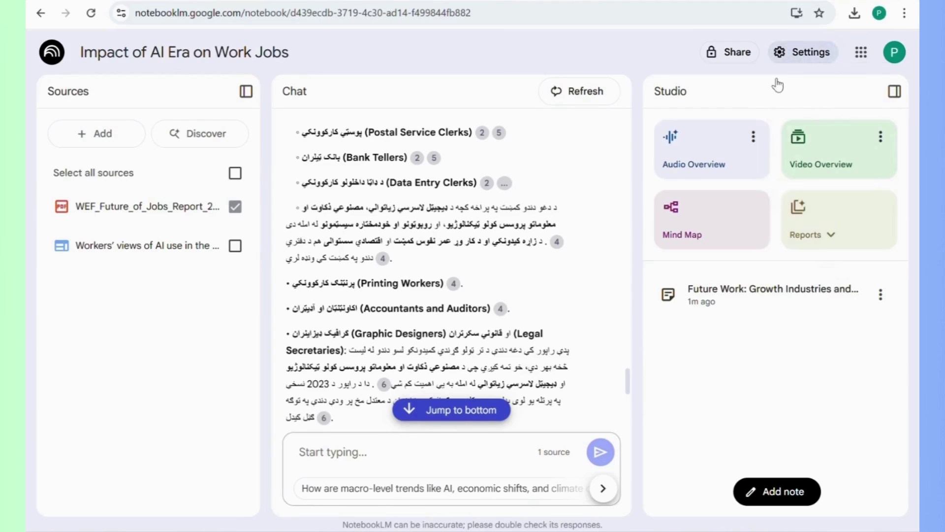
click(719, 164)
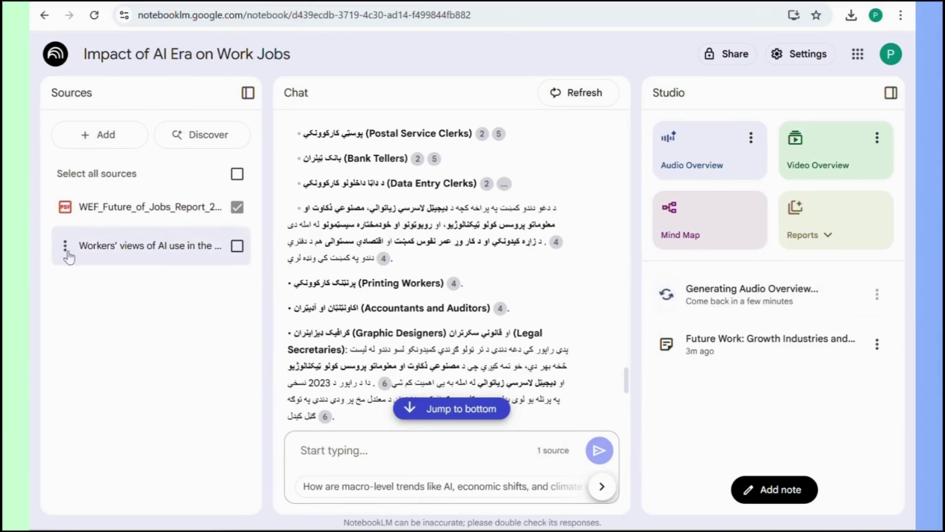
Remove the "Workers' views of AI use in the workplace" source from the notebook and confirm the deletion
click(64, 245)
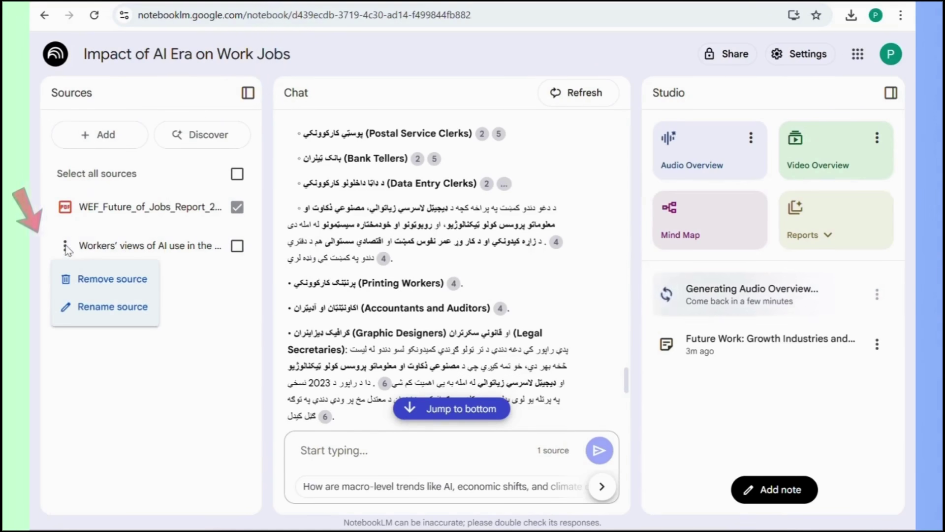
click(140, 283)
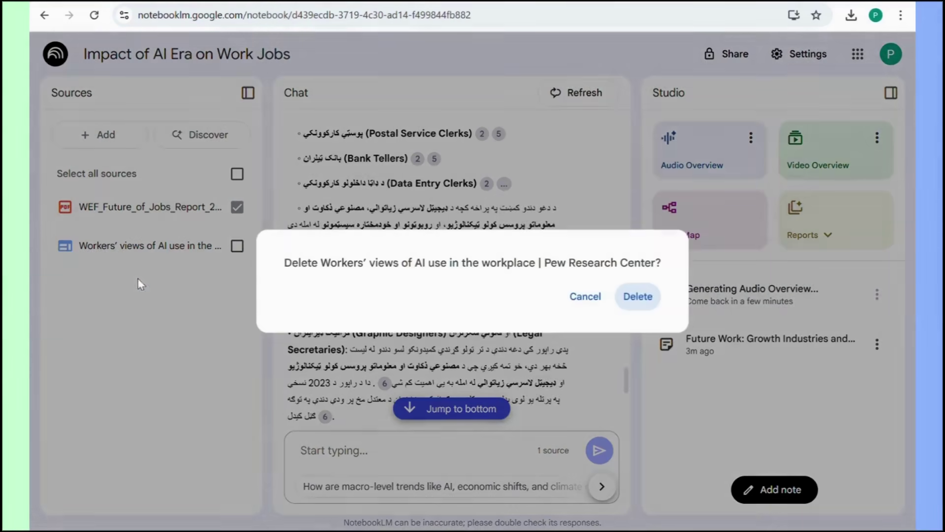
click(647, 301)
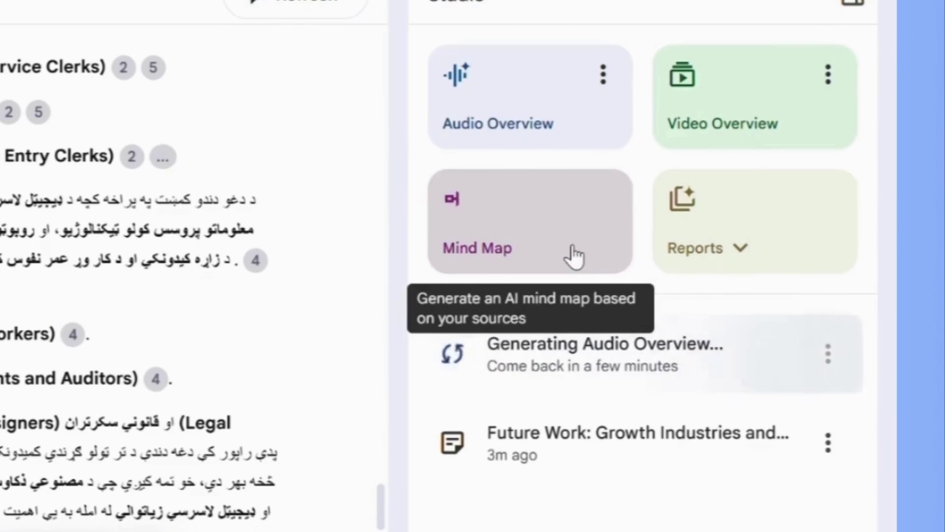
Generate a Briefing doc report from the remaining WEF Future of Jobs report source
click(702, 251)
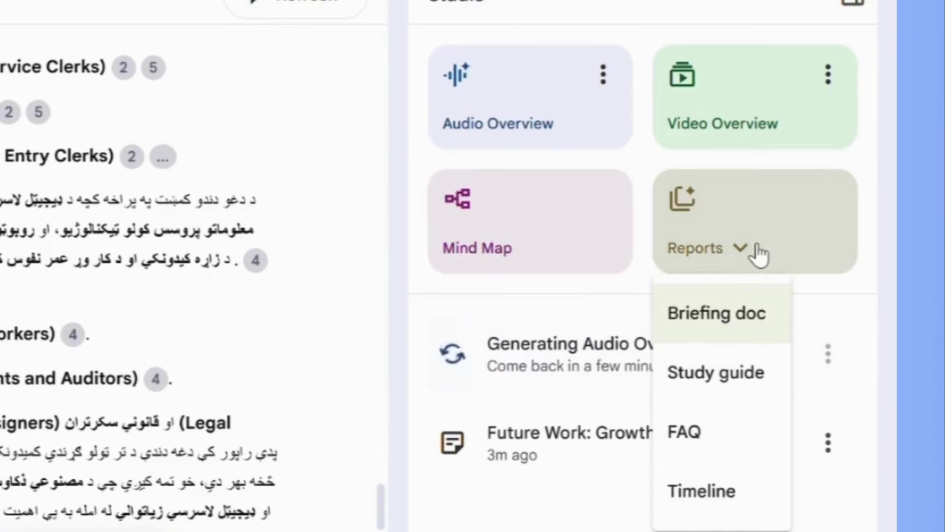
click(729, 296)
click(671, 271)
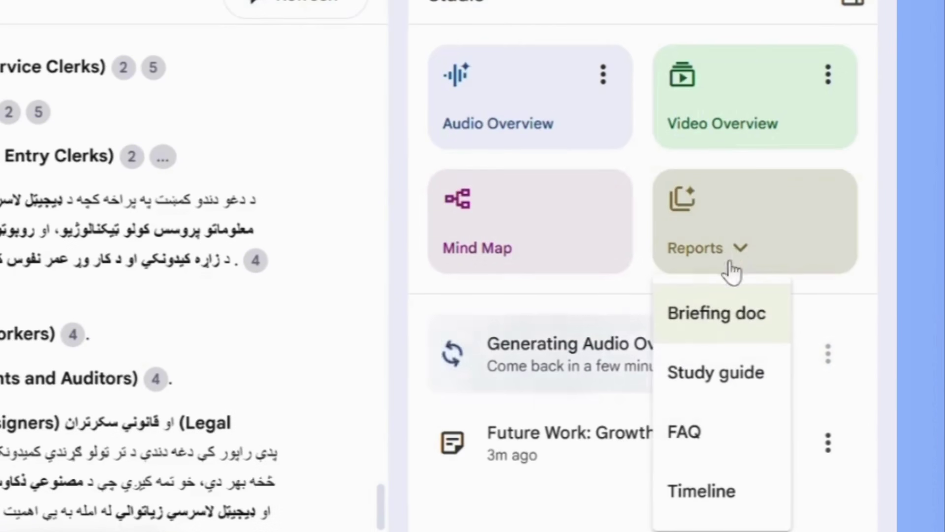
click(719, 331)
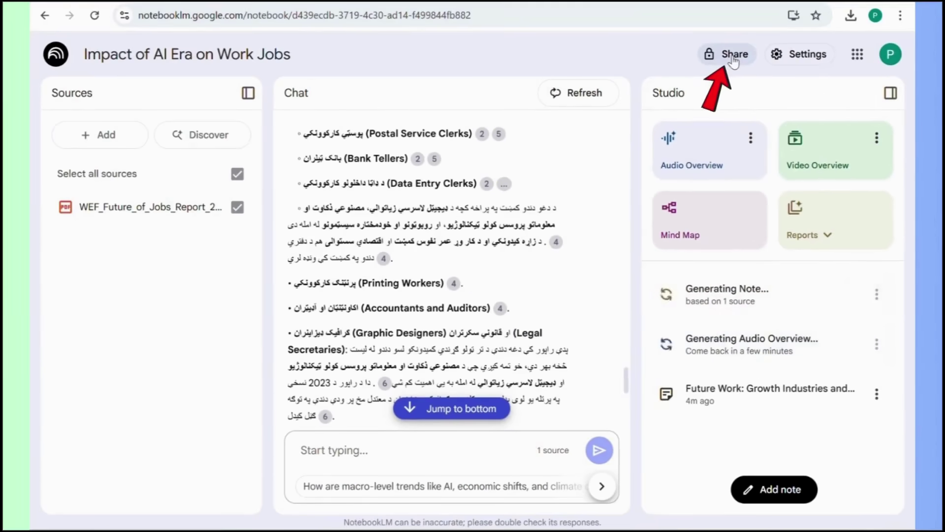
Copy the notebook's sharing link with notebook access left at Restricted, and close the sharing settings
click(722, 32)
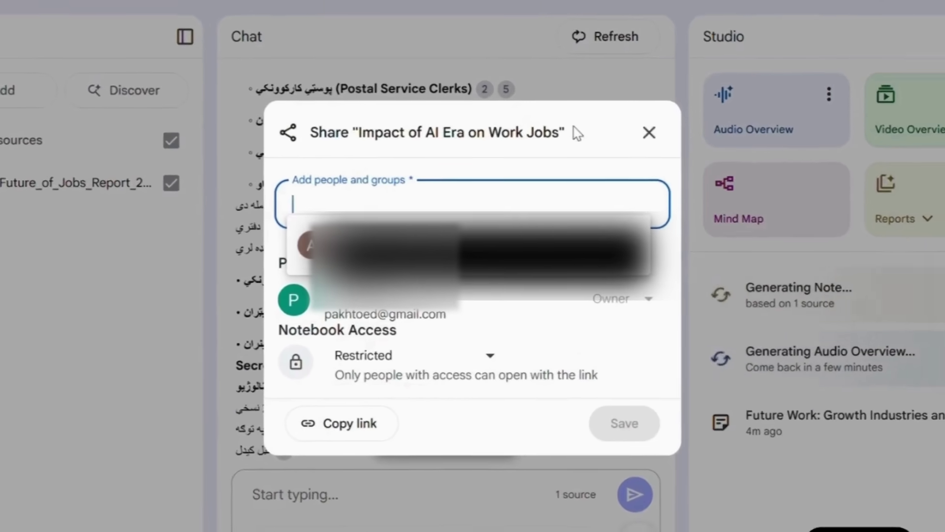
click(431, 309)
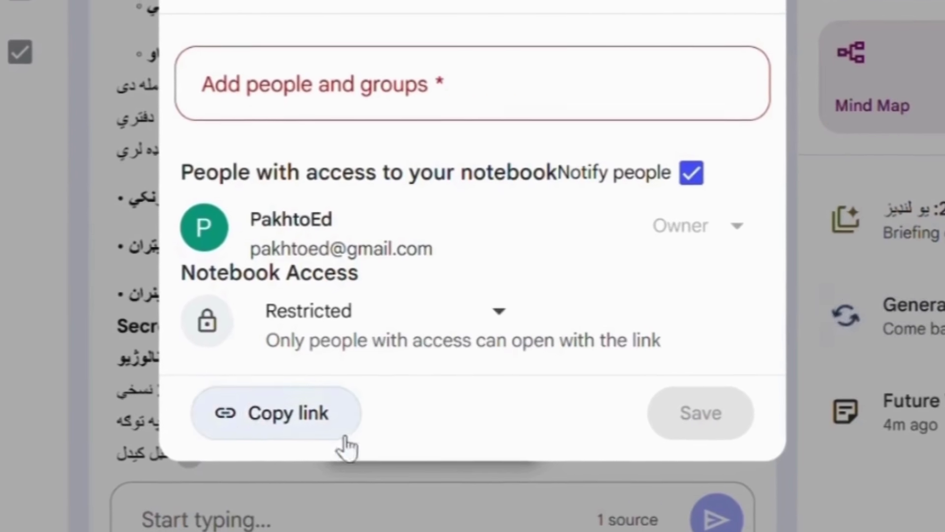
click(256, 433)
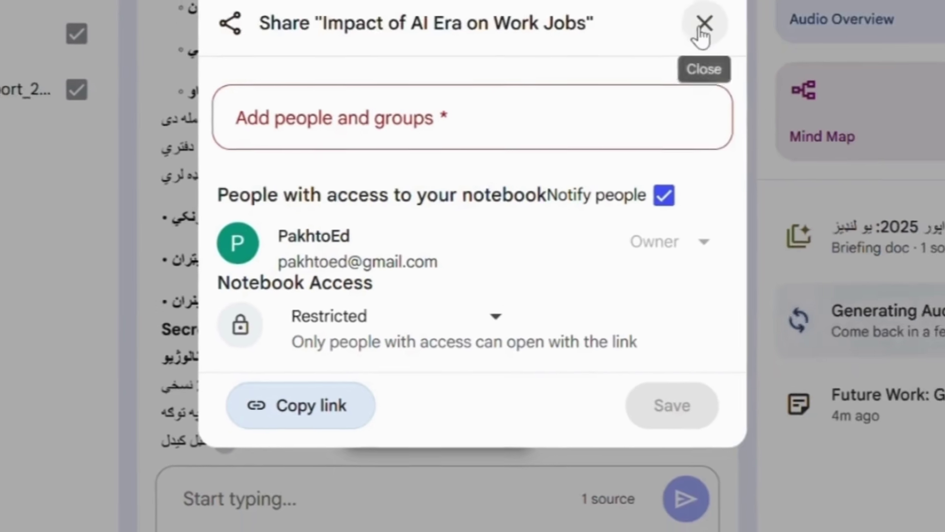
click(728, 1)
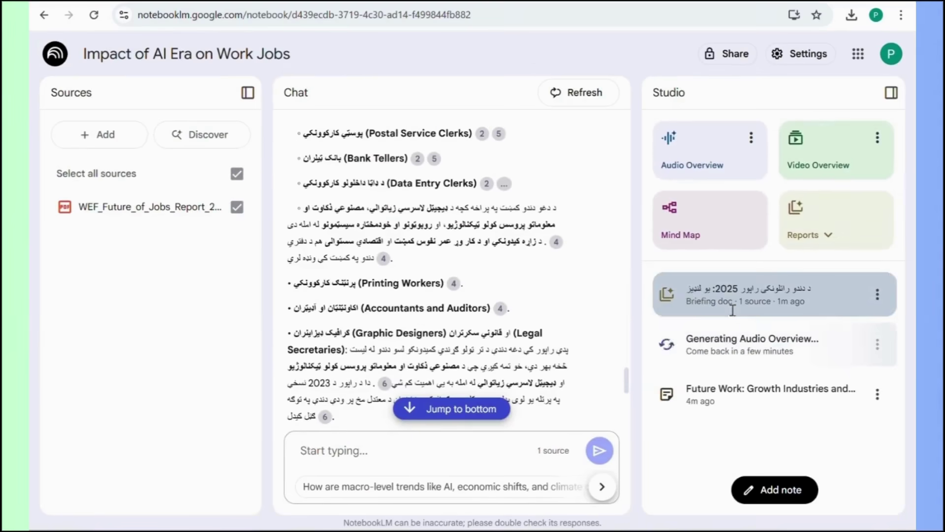
Open the generated Pashto briefing doc, read through it, and return to the Studio overview and the end of the chat
click(732, 311)
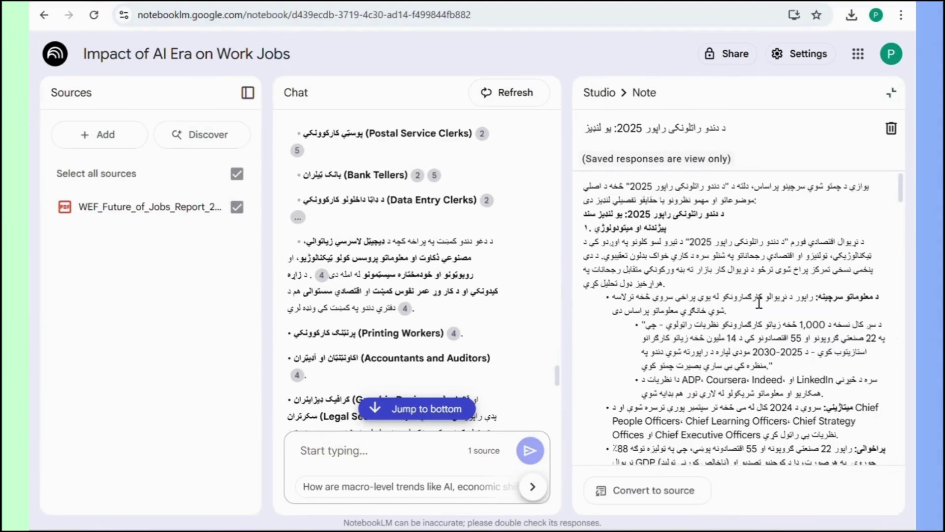
scroll(796, 387, down, 5)
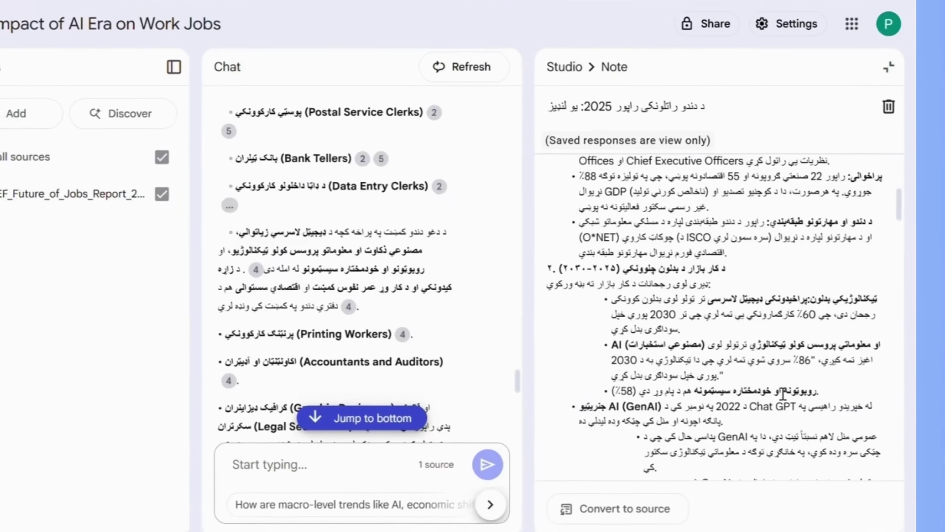
scroll(783, 394, down, 5)
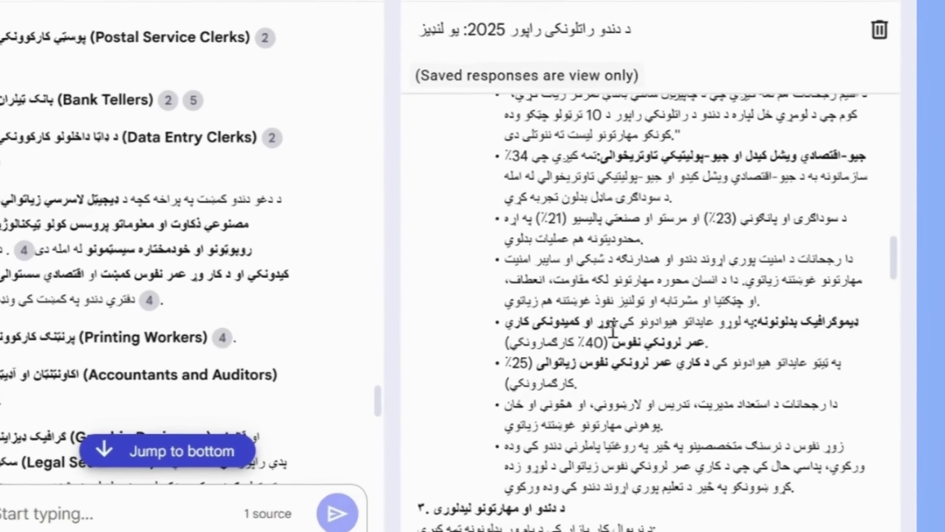
scroll(613, 329, down, 8)
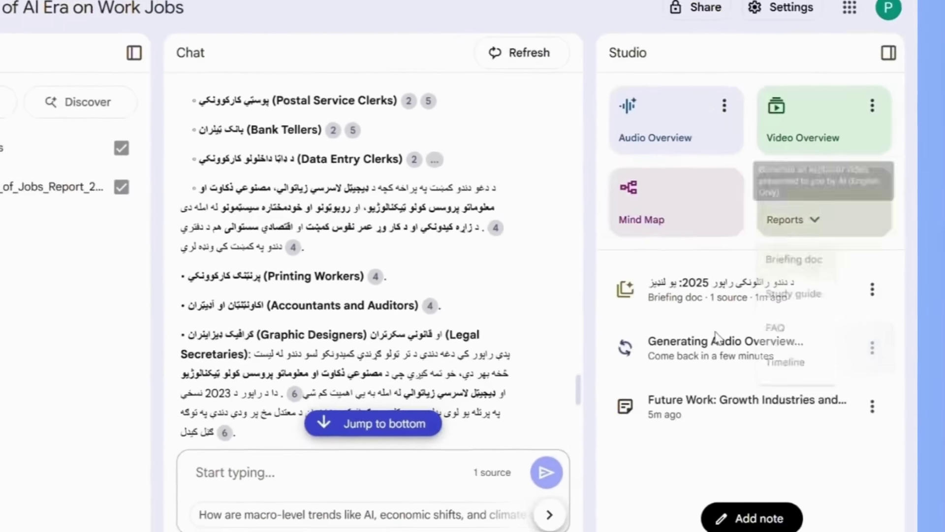
scroll(405, 248, down, 10)
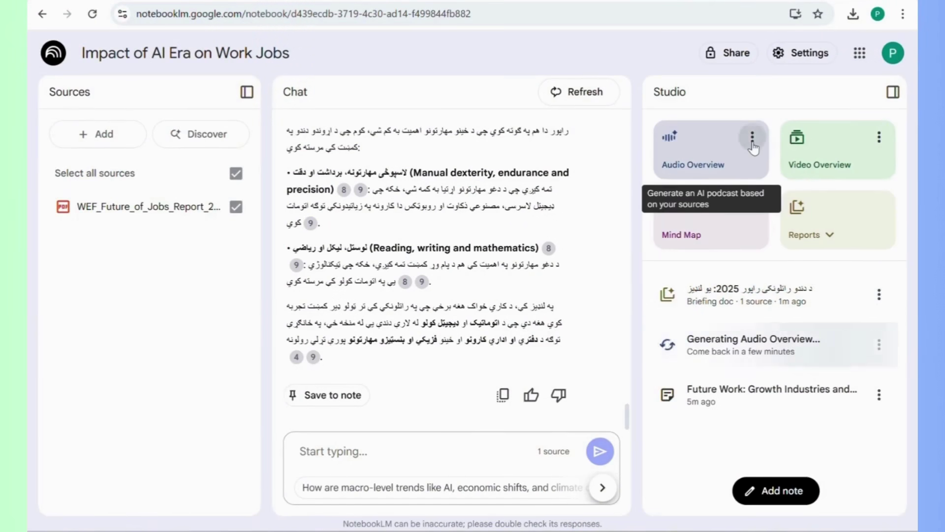
Enter "Cover only AI based jobs" as the Audio Overview's custom focus, and leave the customization without generating
click(752, 142)
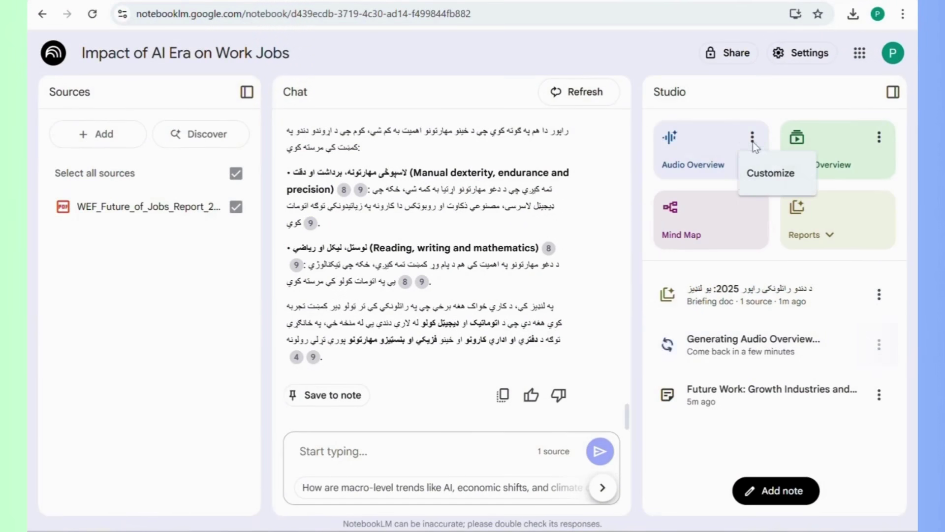
click(767, 170)
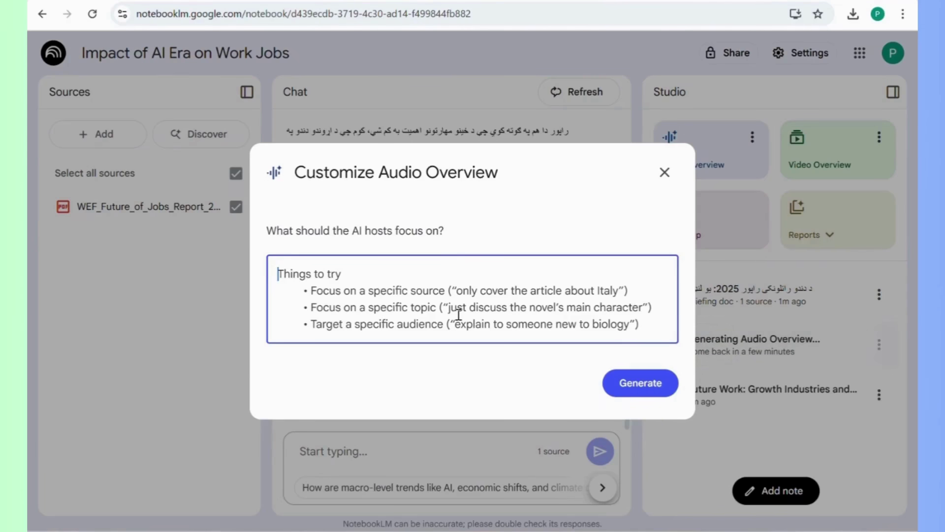
text(Cover only AI based jobs)
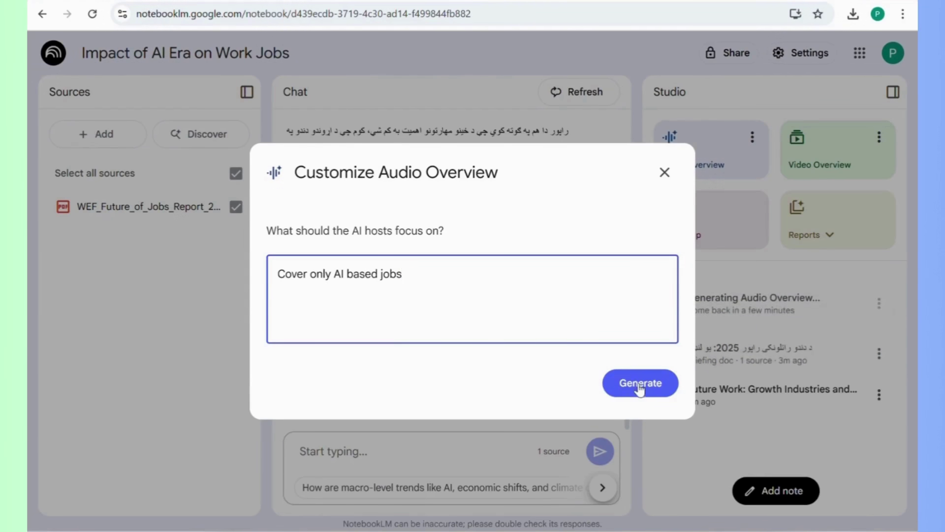
click(665, 174)
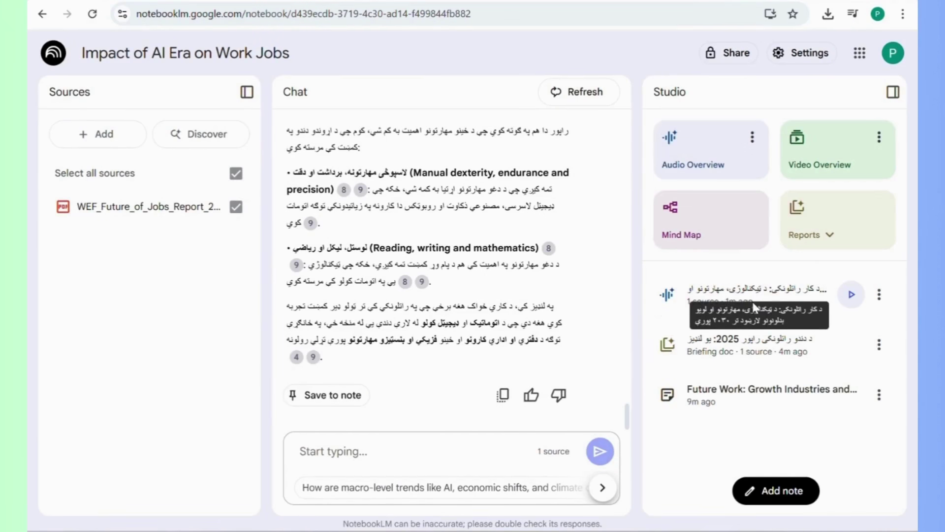
Play the generated Pashto Audio Overview and look at its playback speed and download options
click(850, 294)
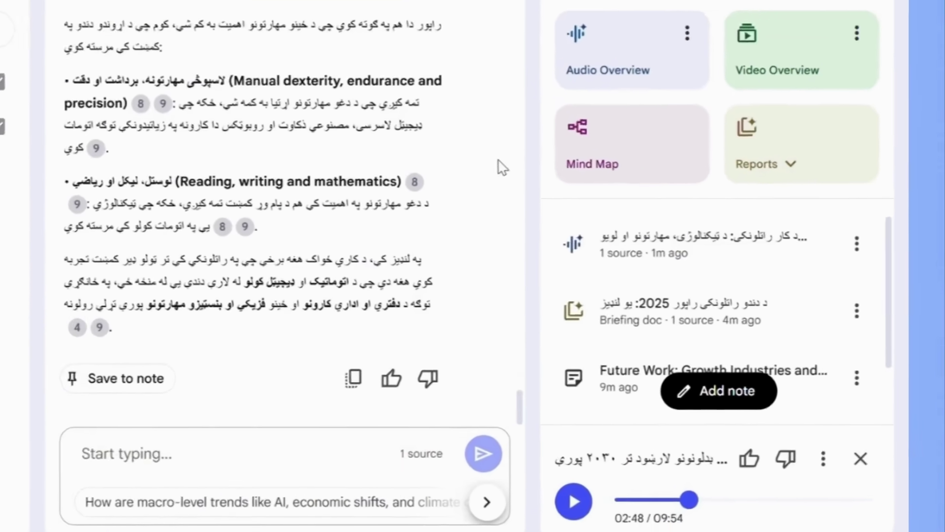
click(855, 455)
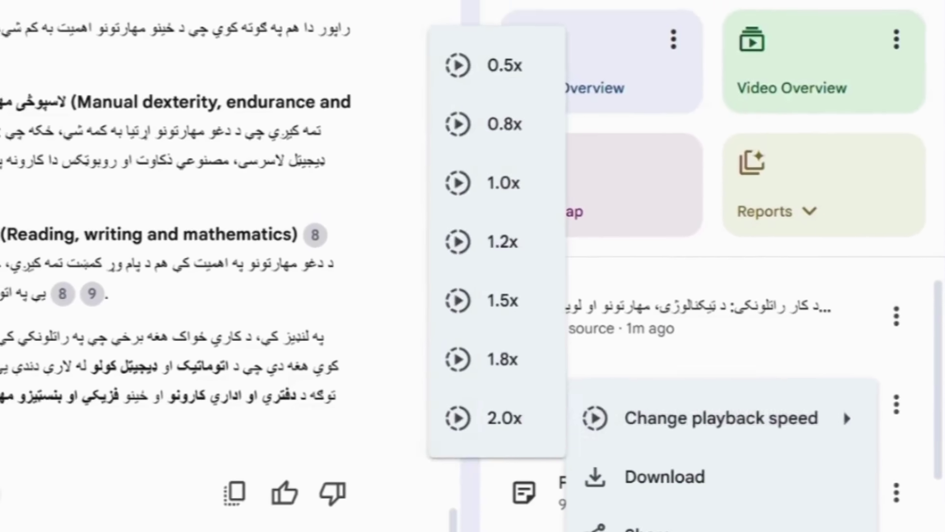
key(Escape)
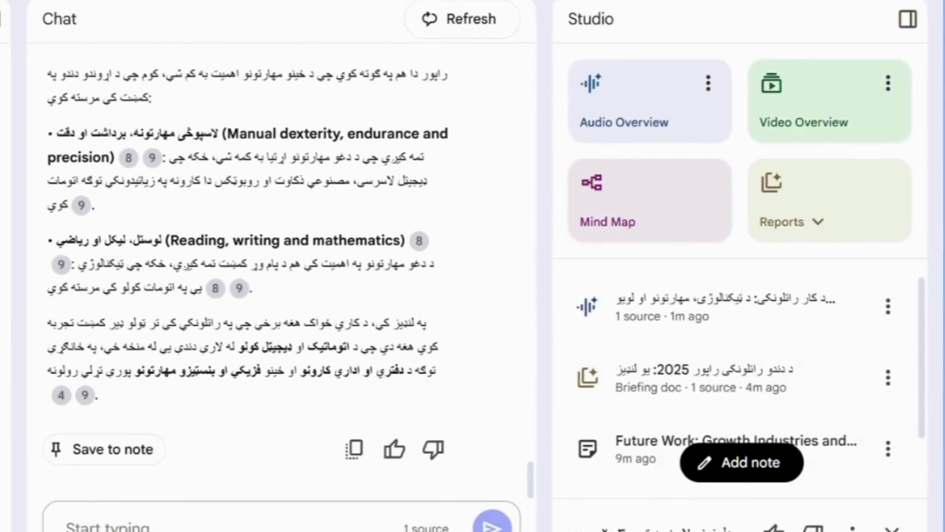